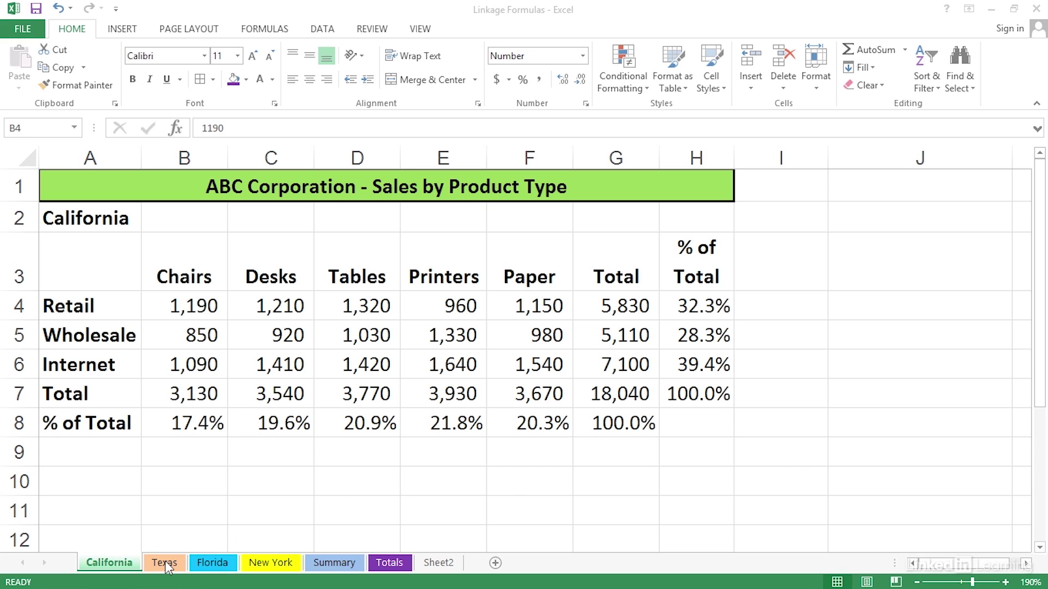
Flip through the Florida, Texas, California and New York sales sheets to review their totals.
click(212, 562)
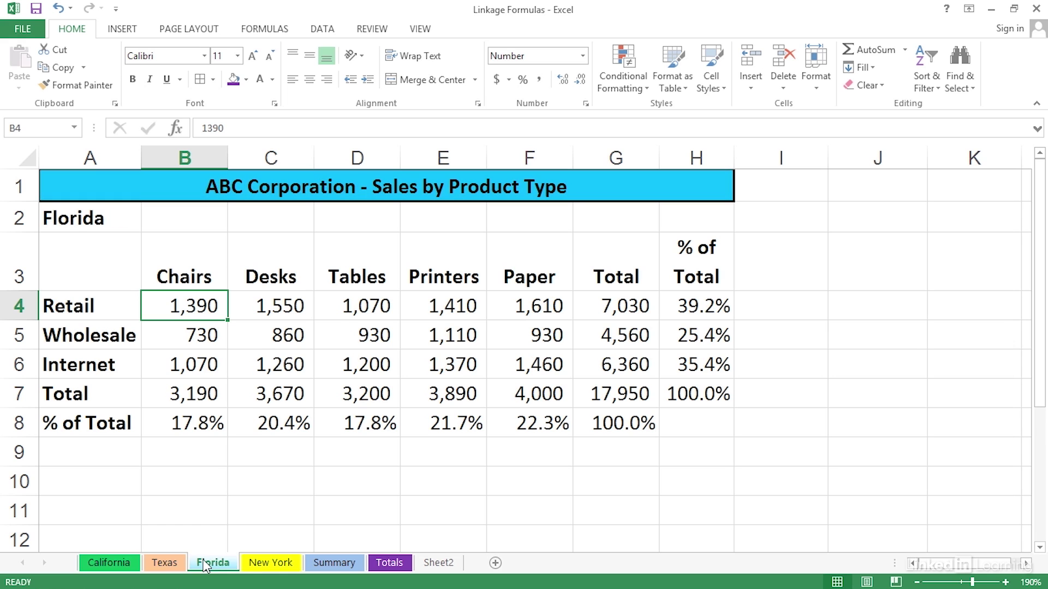
click(251, 563)
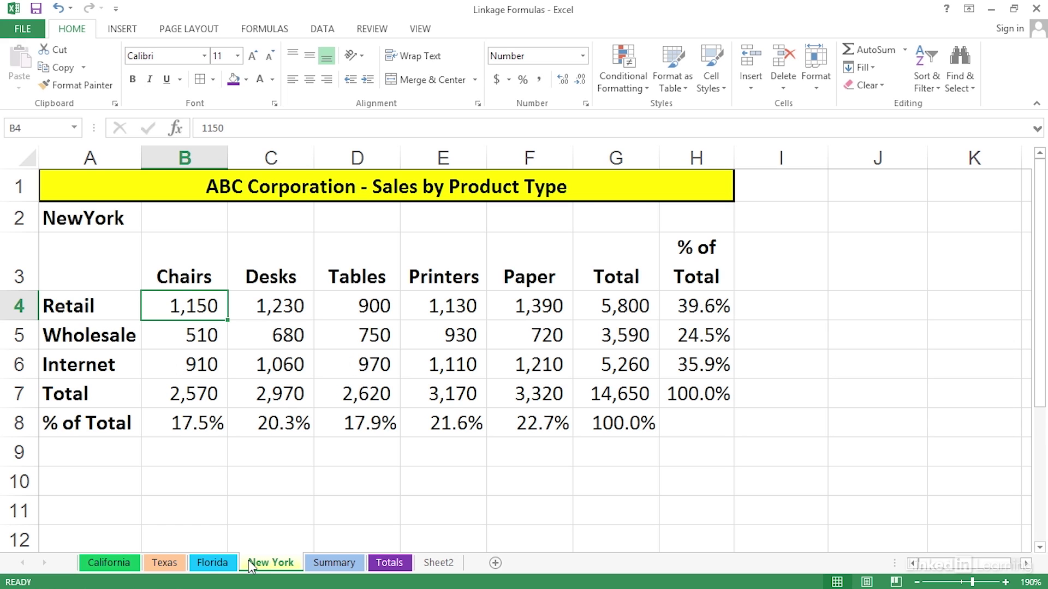
click(212, 563)
click(172, 567)
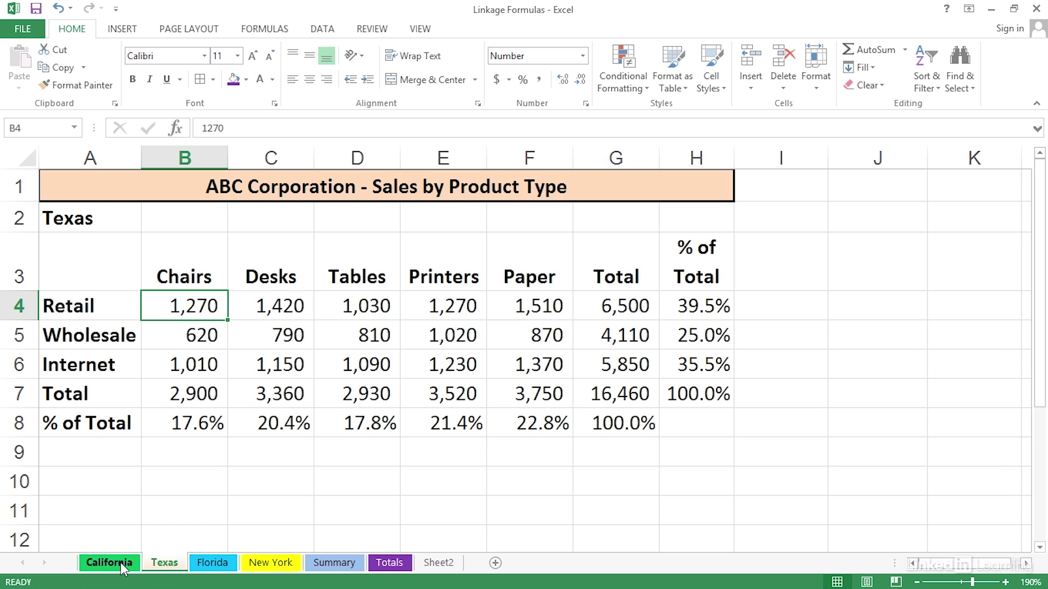
click(121, 564)
click(170, 562)
click(209, 563)
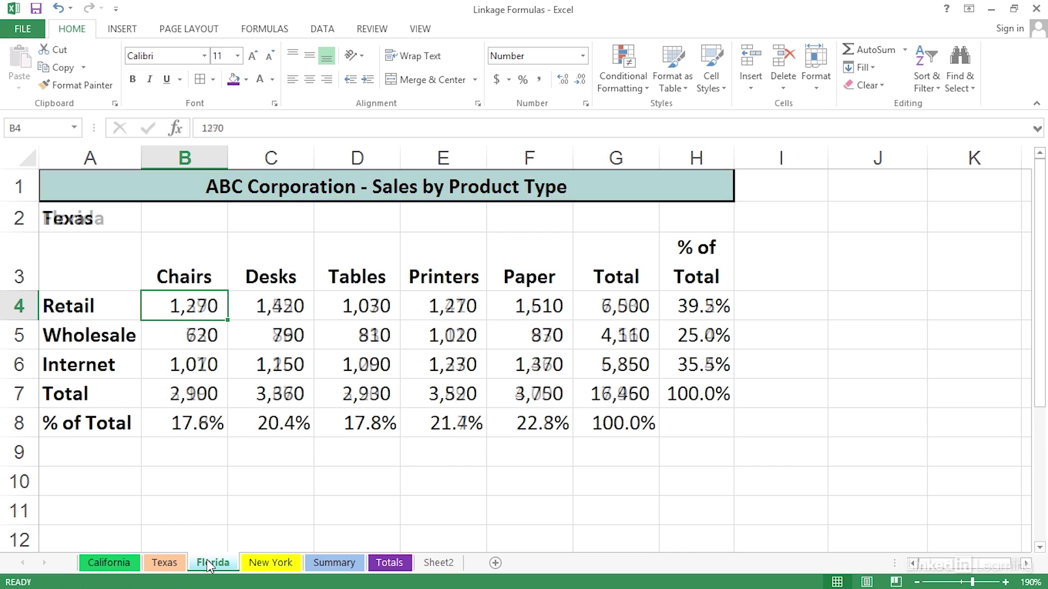
click(269, 566)
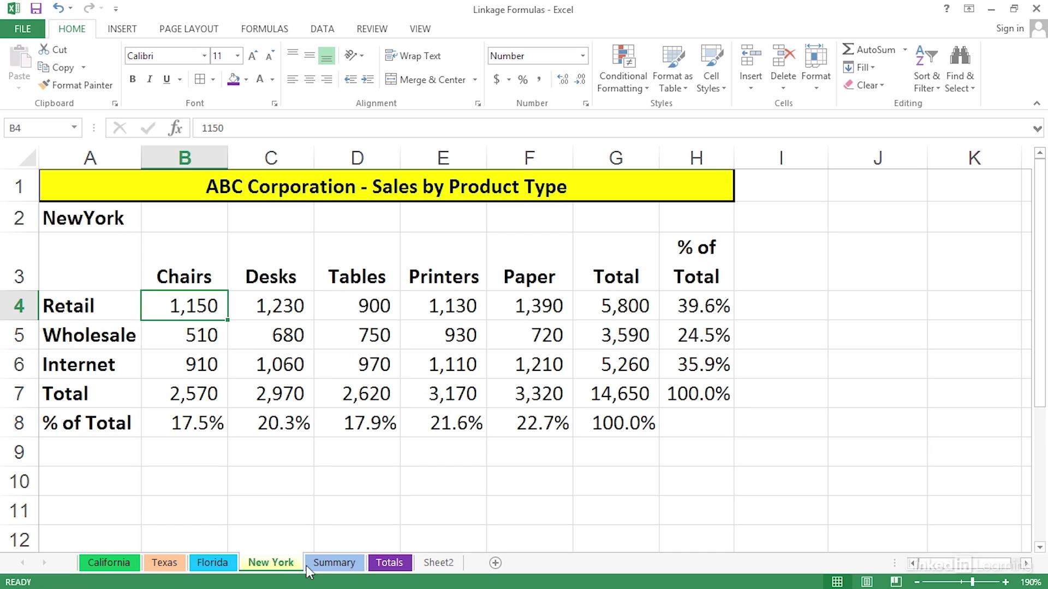
Check Totals B2, then select California's grand total =SUM(G4:G6) in G7.
click(385, 564)
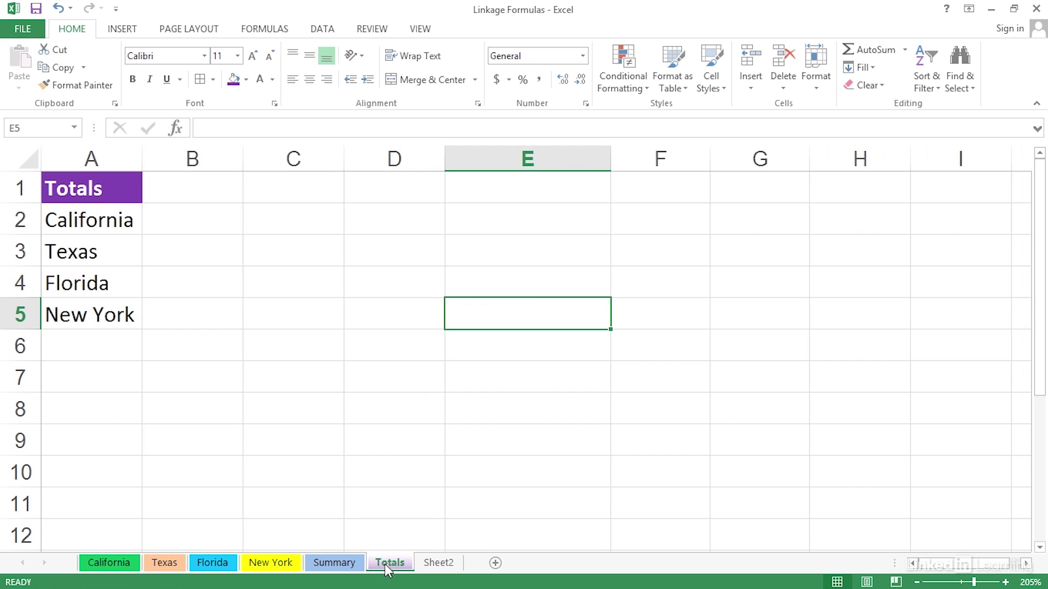
click(199, 218)
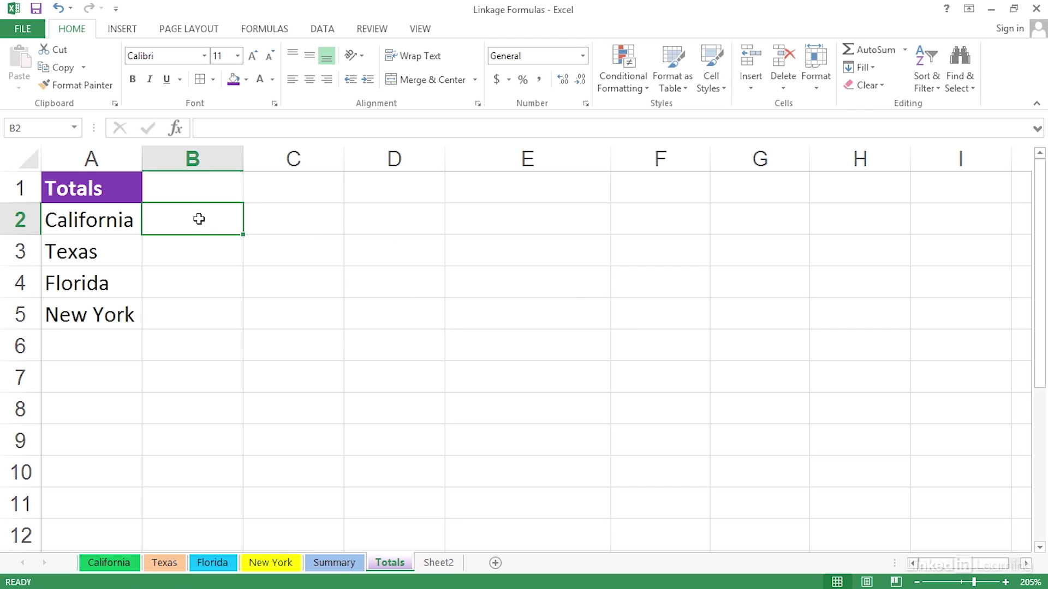
click(123, 563)
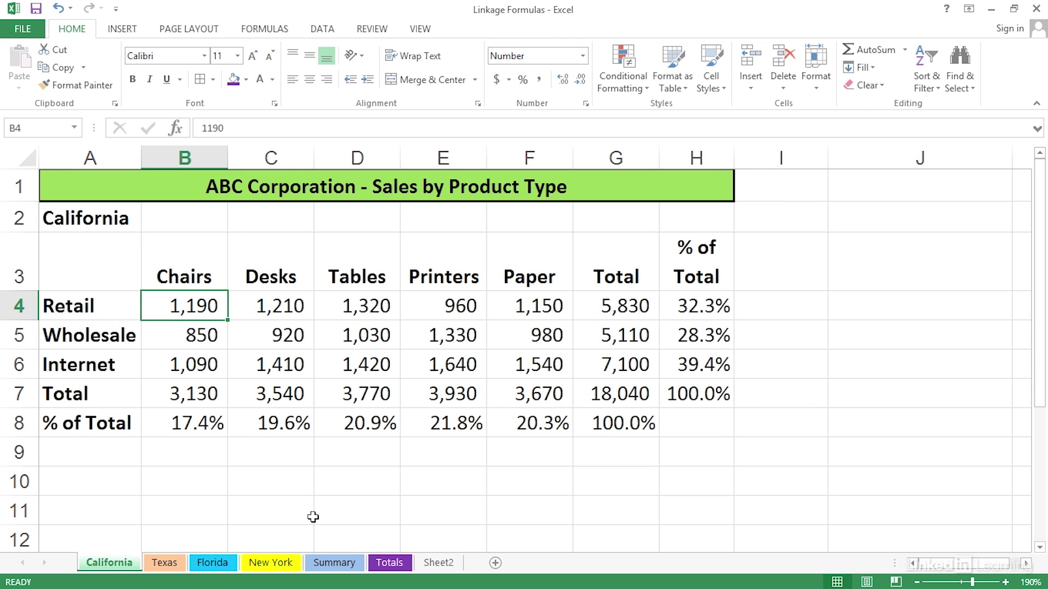
click(608, 394)
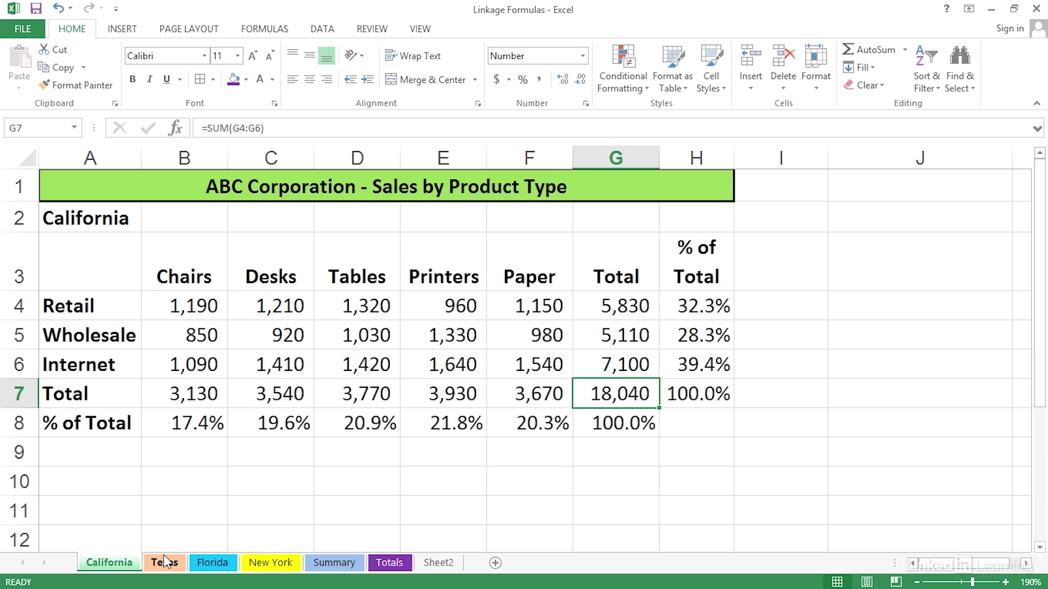
Select the Totals state names A2:A5 and cell B2, then return to California.
click(385, 560)
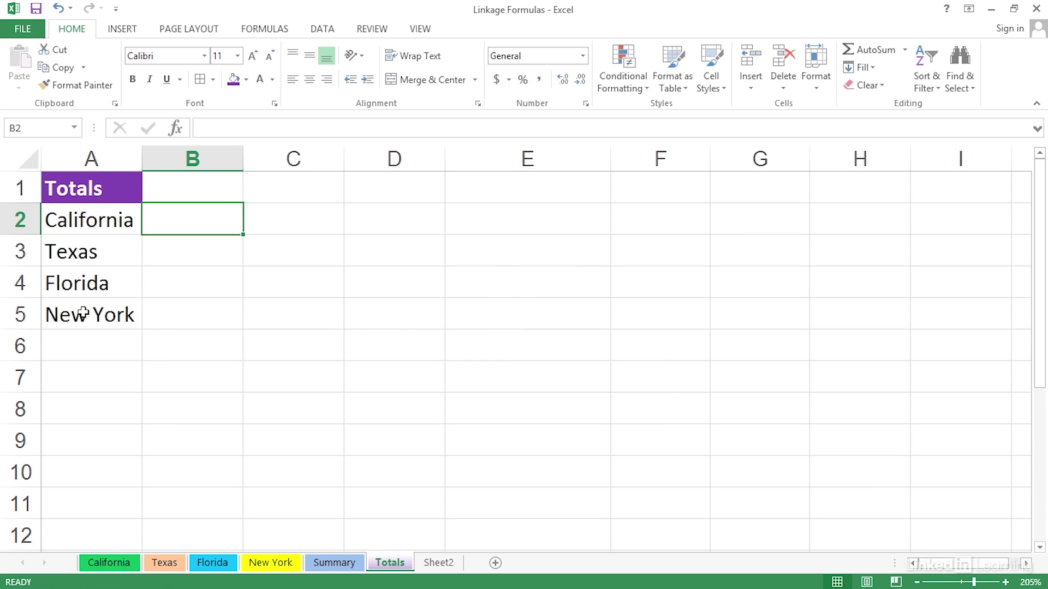
click(91, 217)
drag(93, 217, 83, 333)
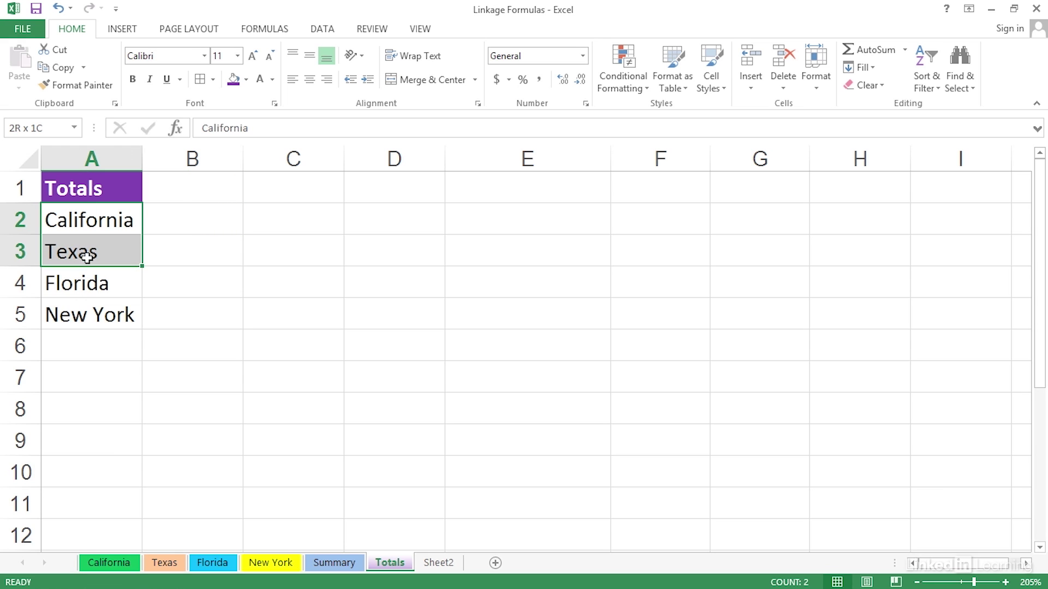
click(82, 344)
click(73, 386)
click(77, 417)
click(78, 435)
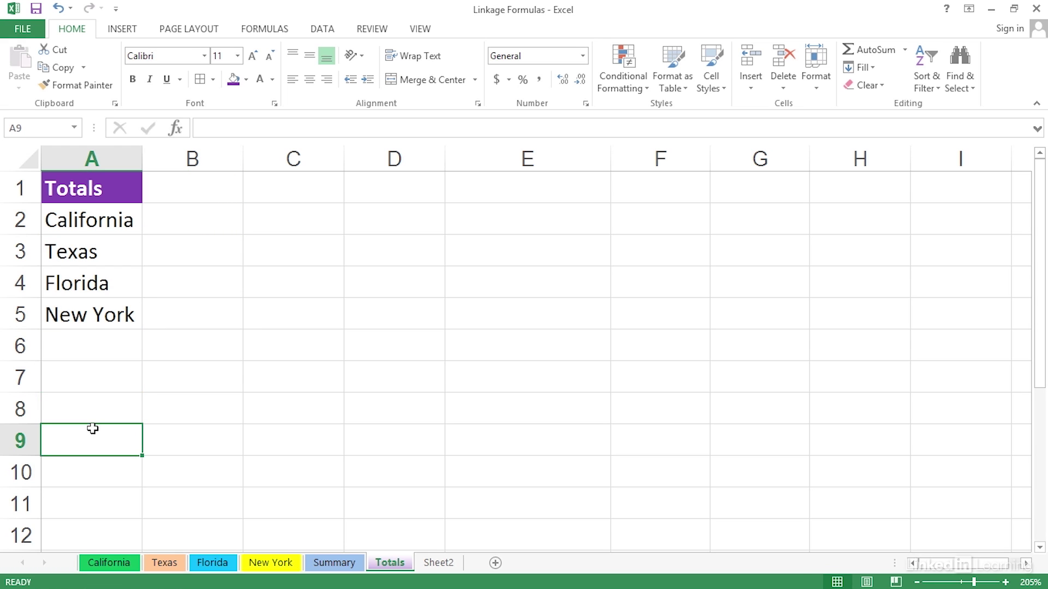
click(178, 220)
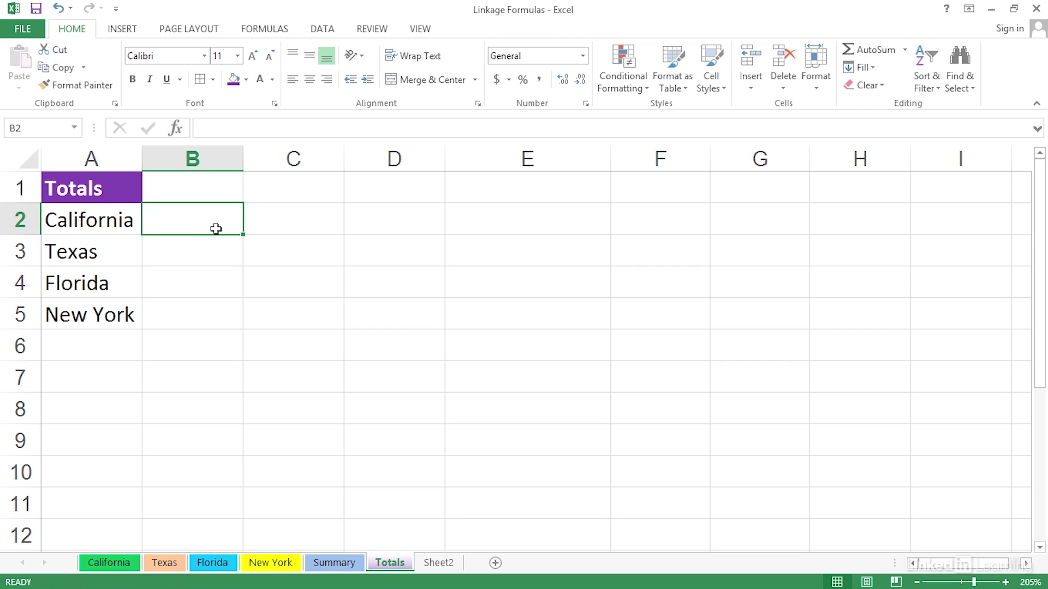
click(96, 566)
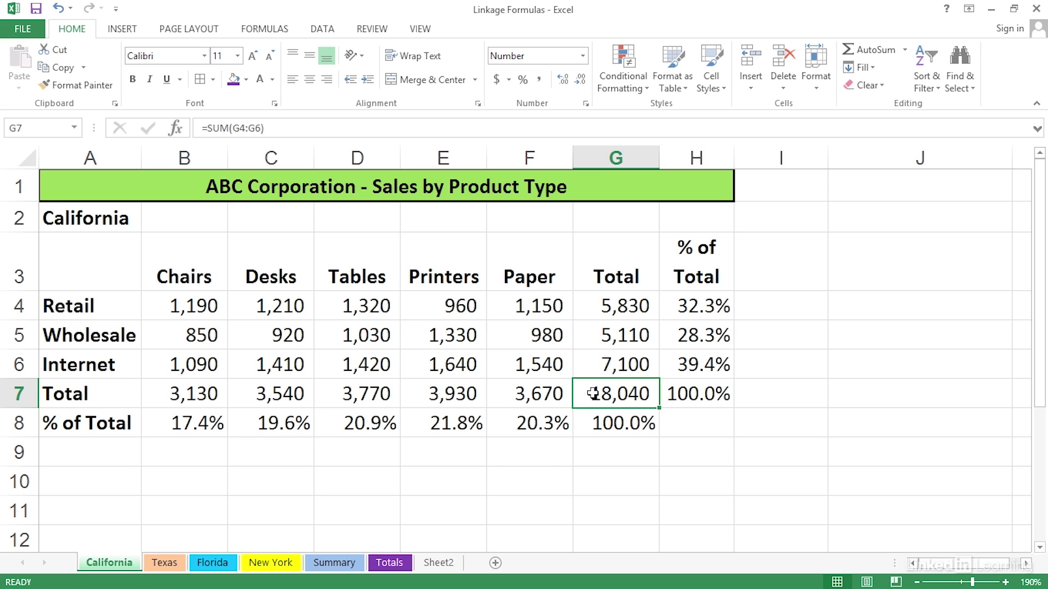
Copy California's G7 total and paste it as a link into Totals B2.
right_click(592, 393)
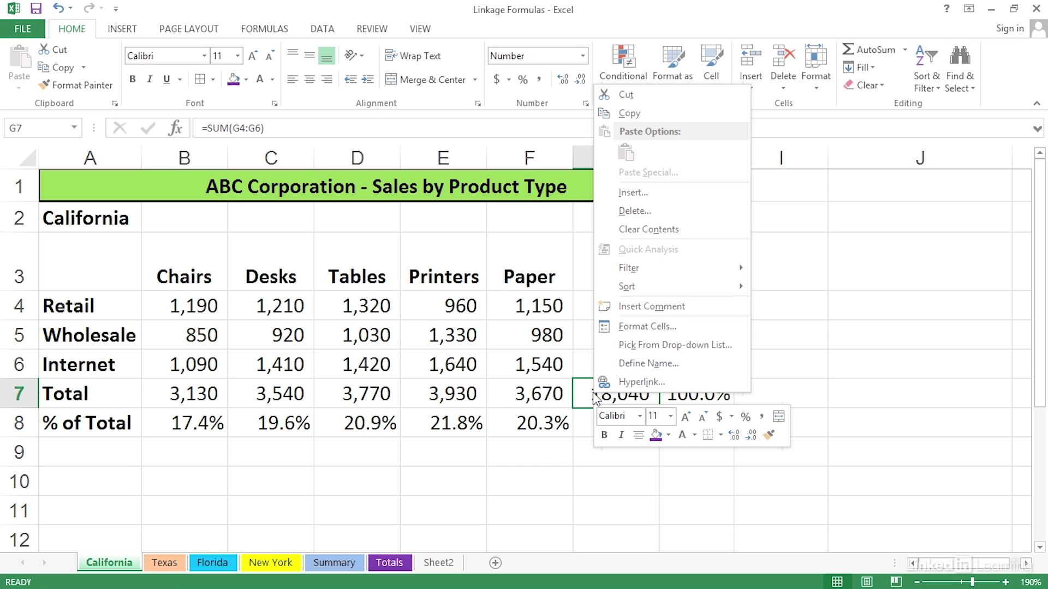
click(628, 114)
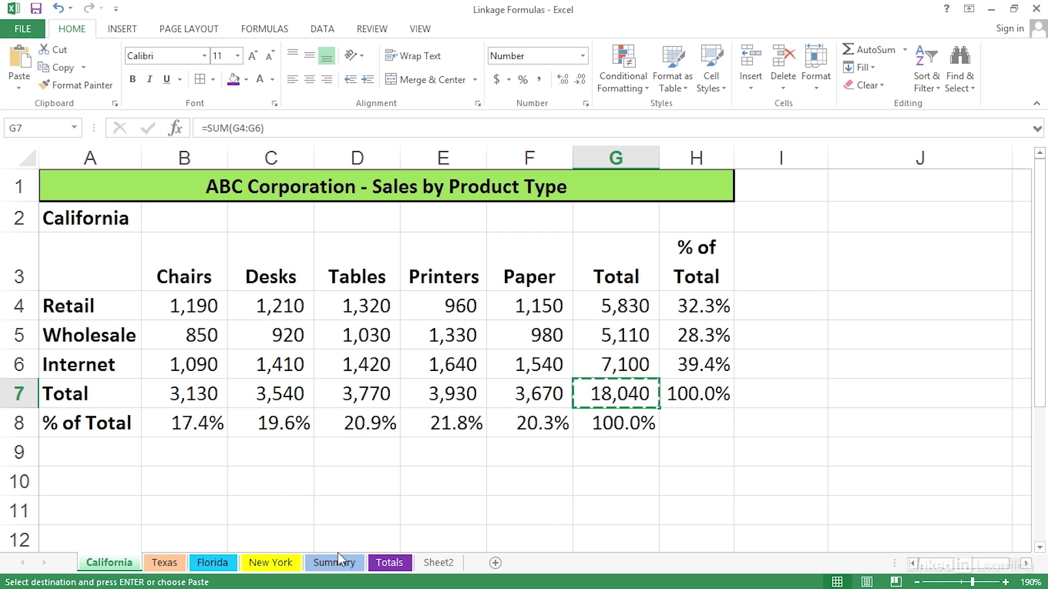
click(385, 562)
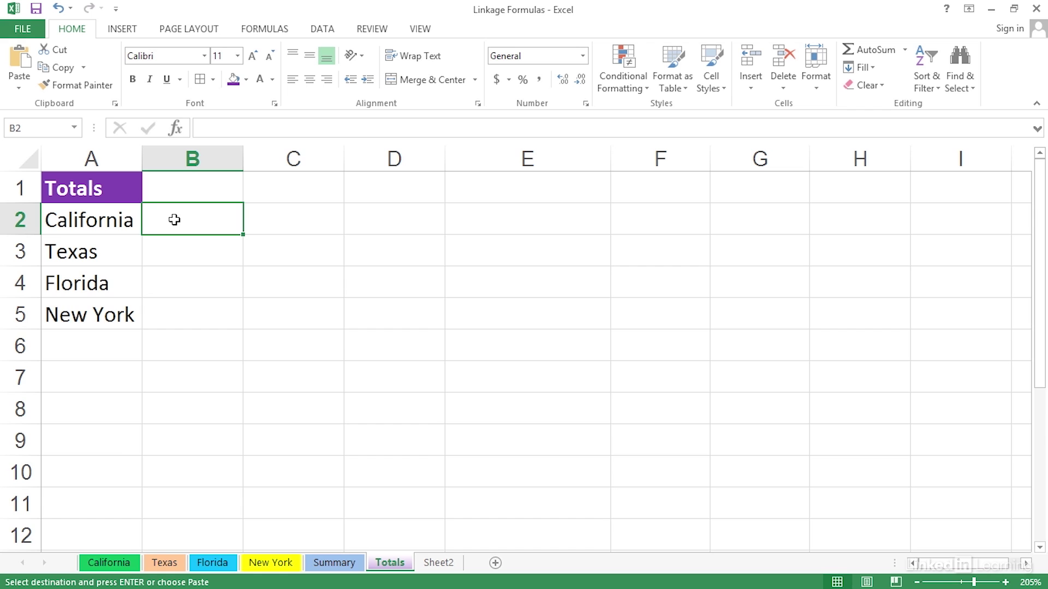
key(ctrl+alt+v)
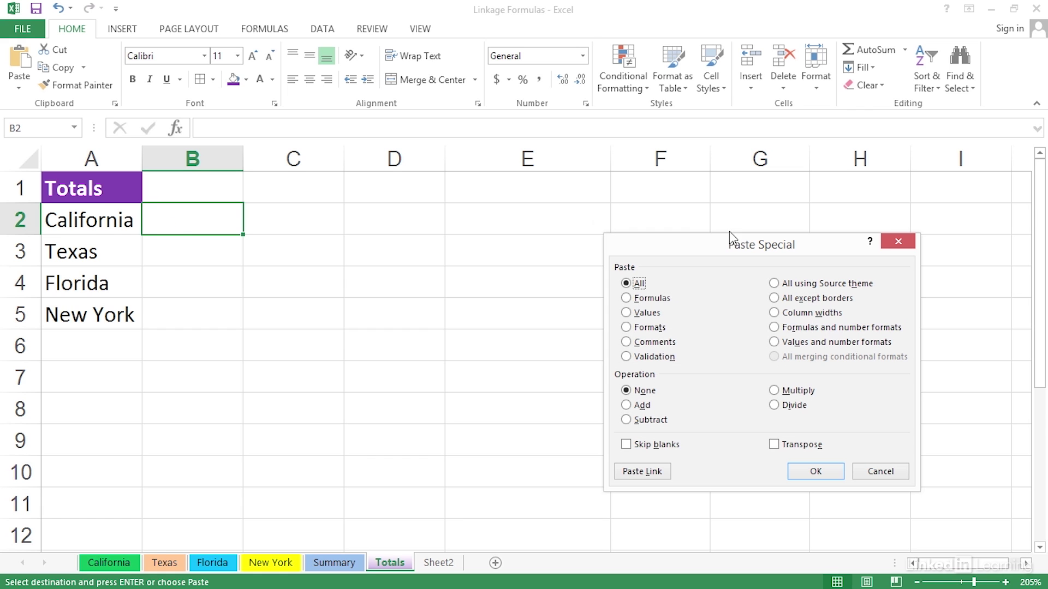
drag(731, 241, 416, 206)
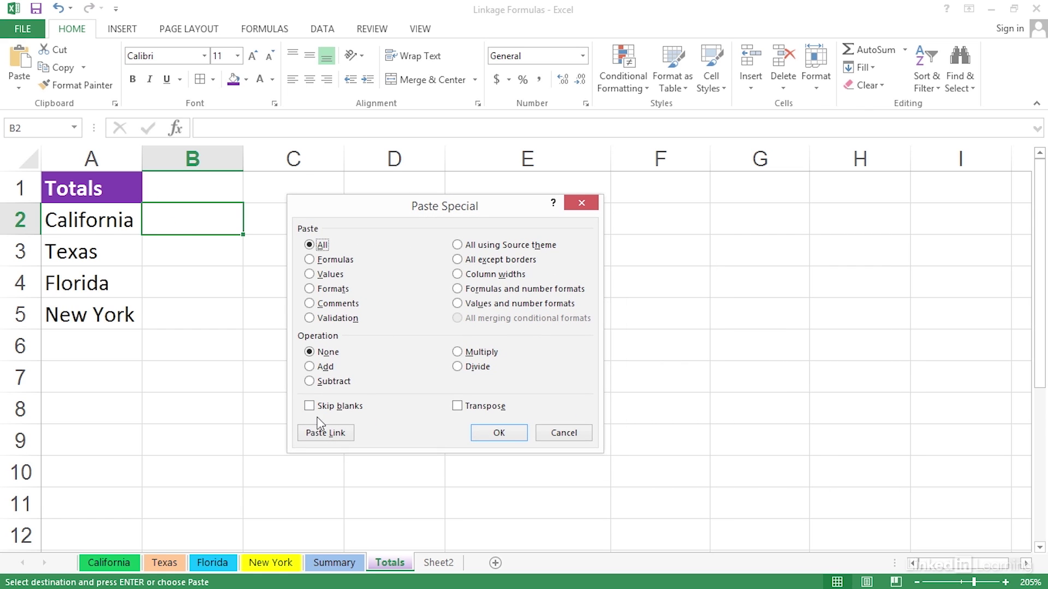
click(322, 433)
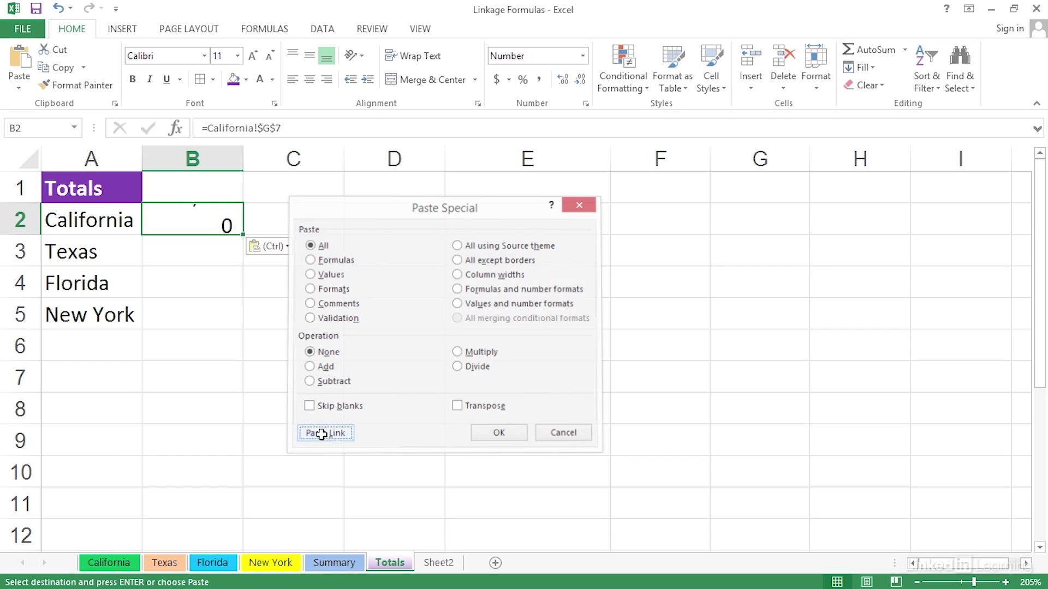
Inspect B2's link to California!$G$7, then clear the cell.
double_click(217, 219)
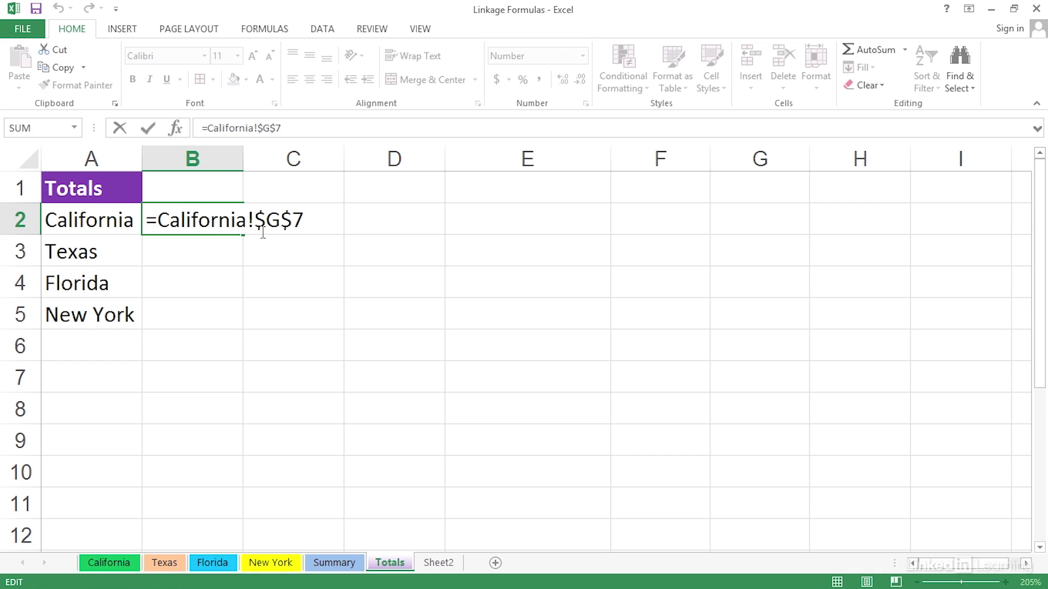
key(Escape)
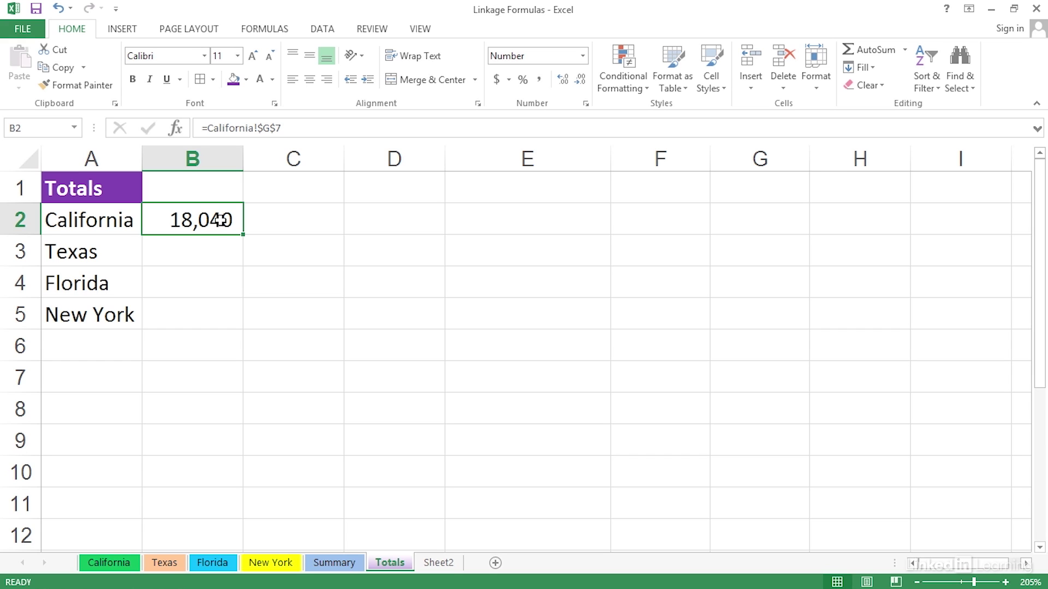
key(Delete)
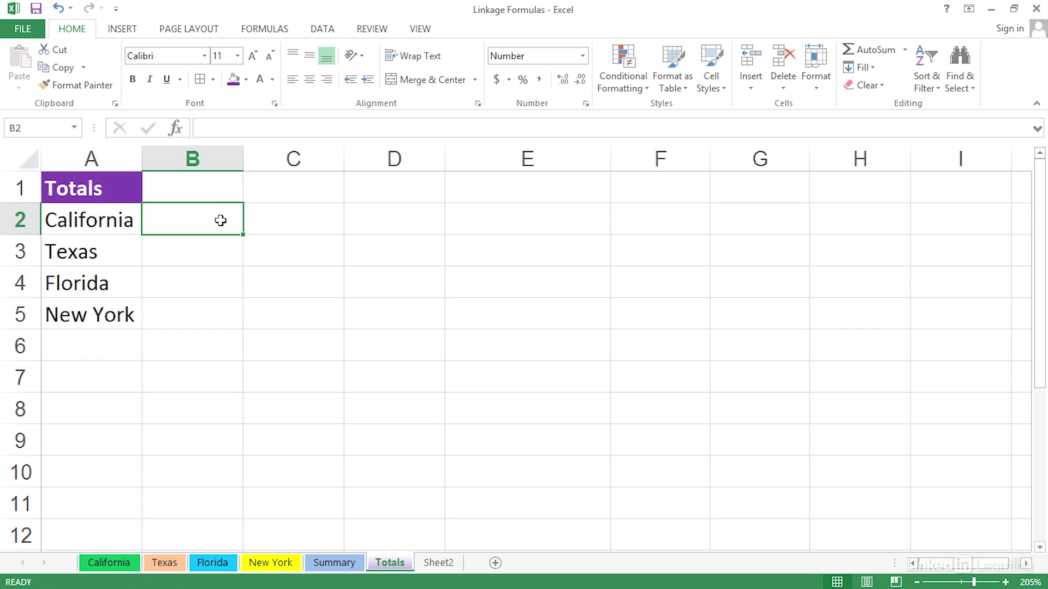
text(=)
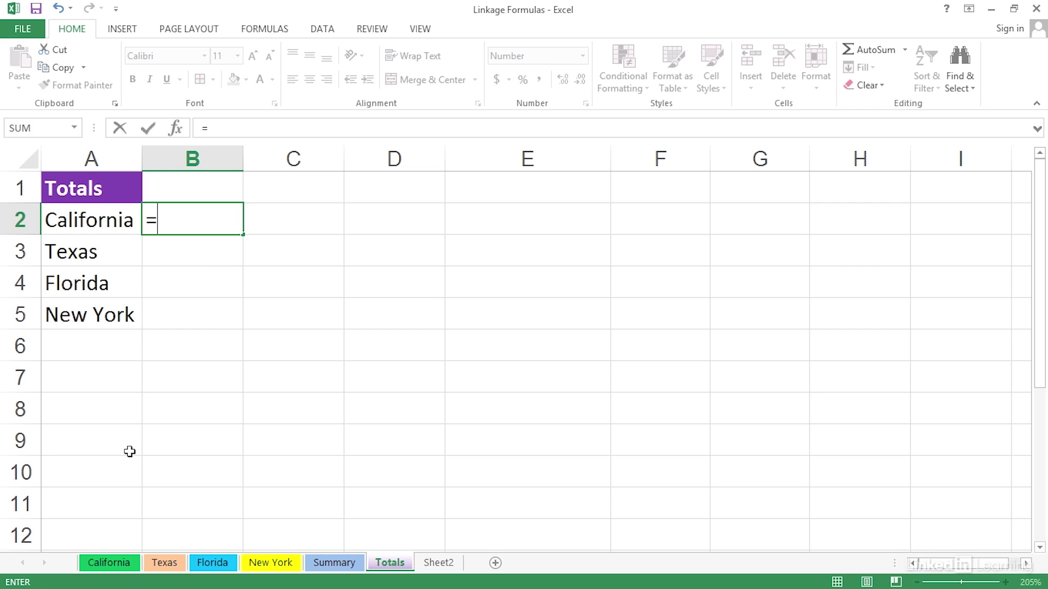
Enter and confirm the link =California!G7 in Totals B2.
click(123, 562)
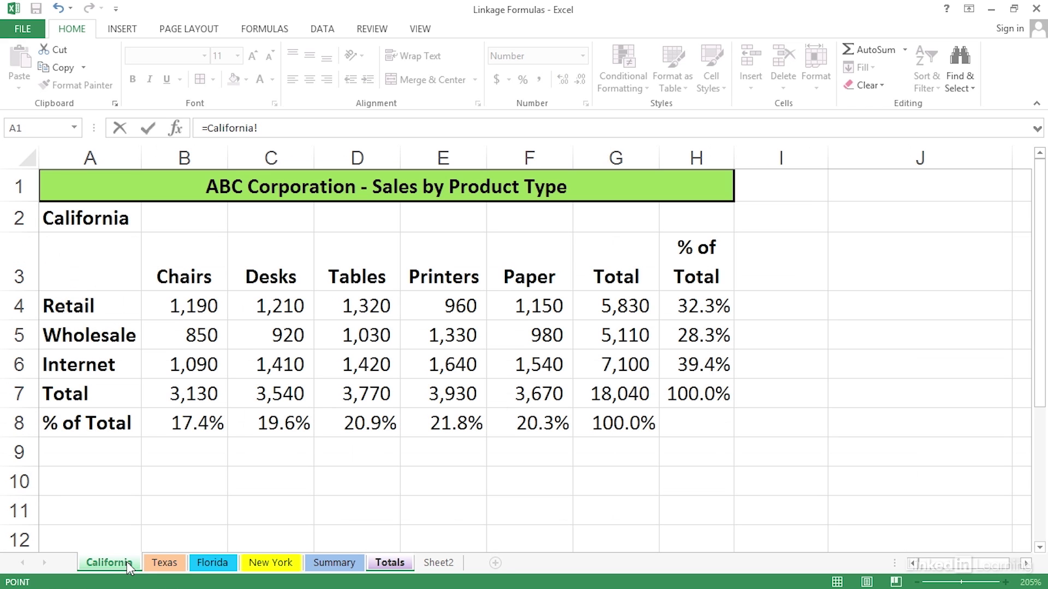
click(612, 395)
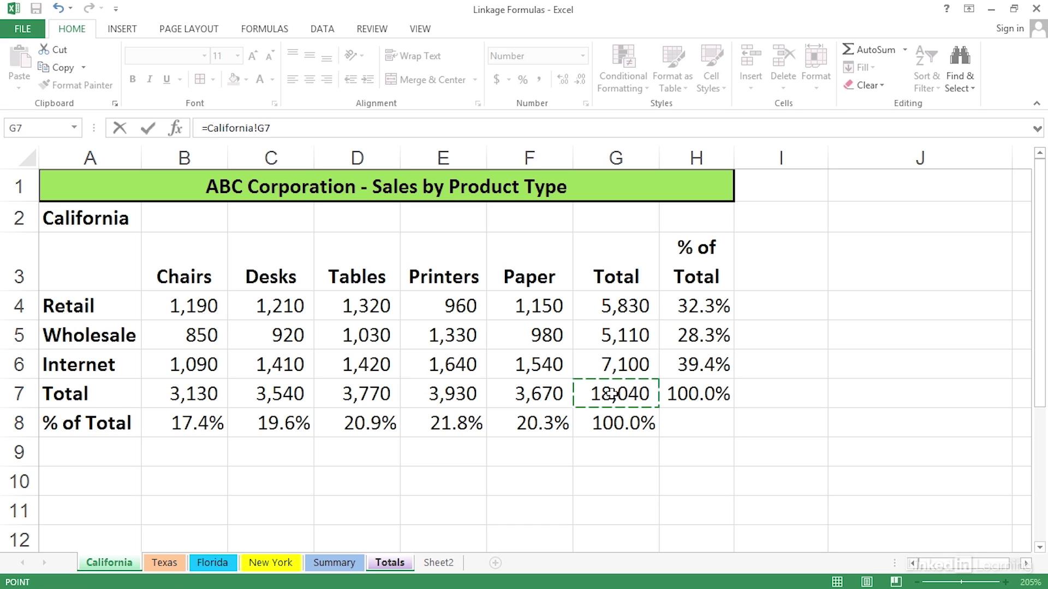
key(Return)
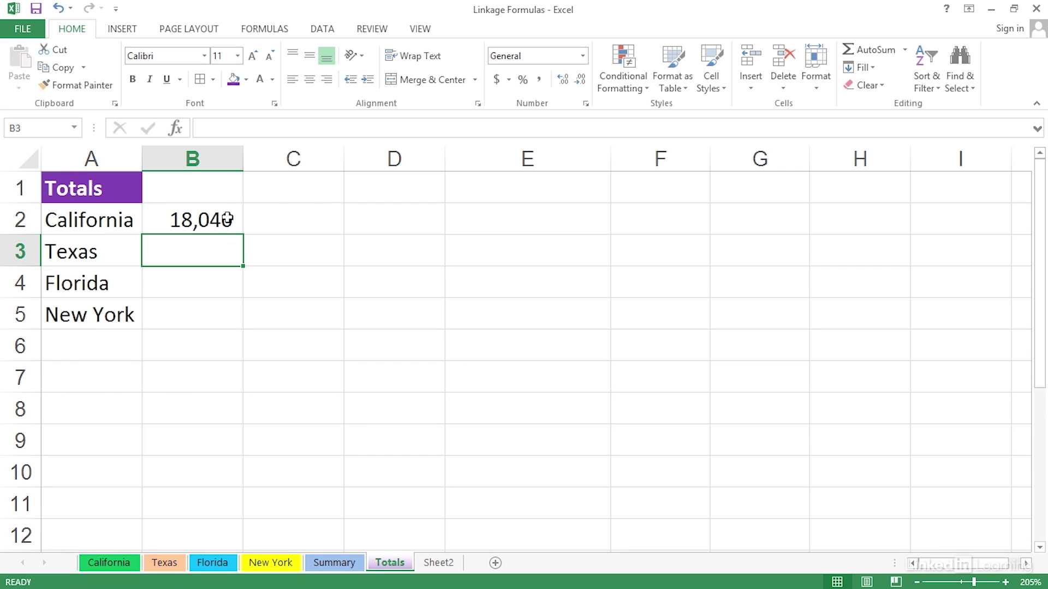
double_click(227, 220)
drag(281, 220, 255, 219)
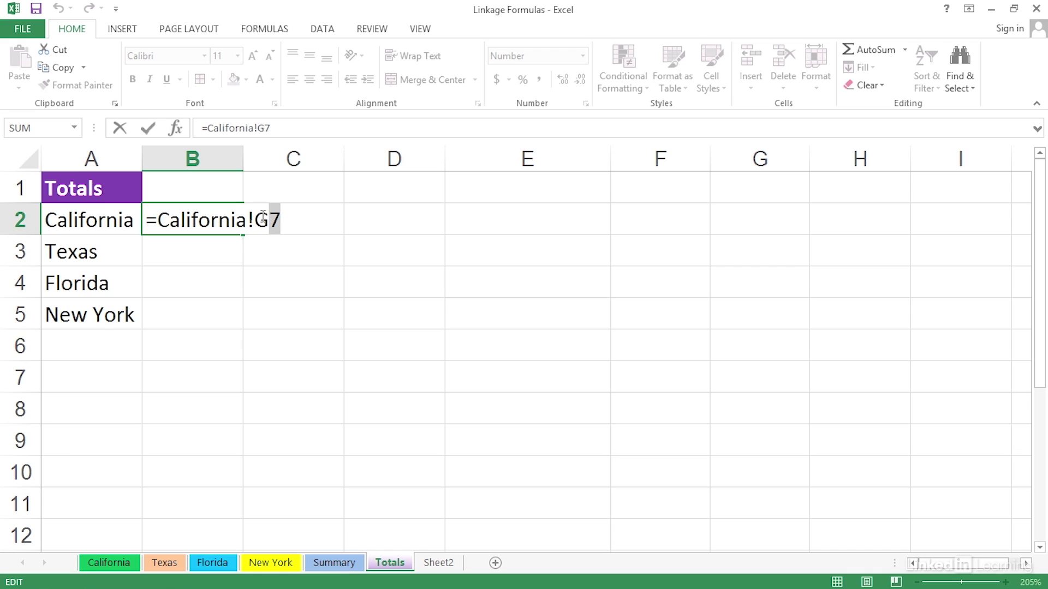
click(237, 220)
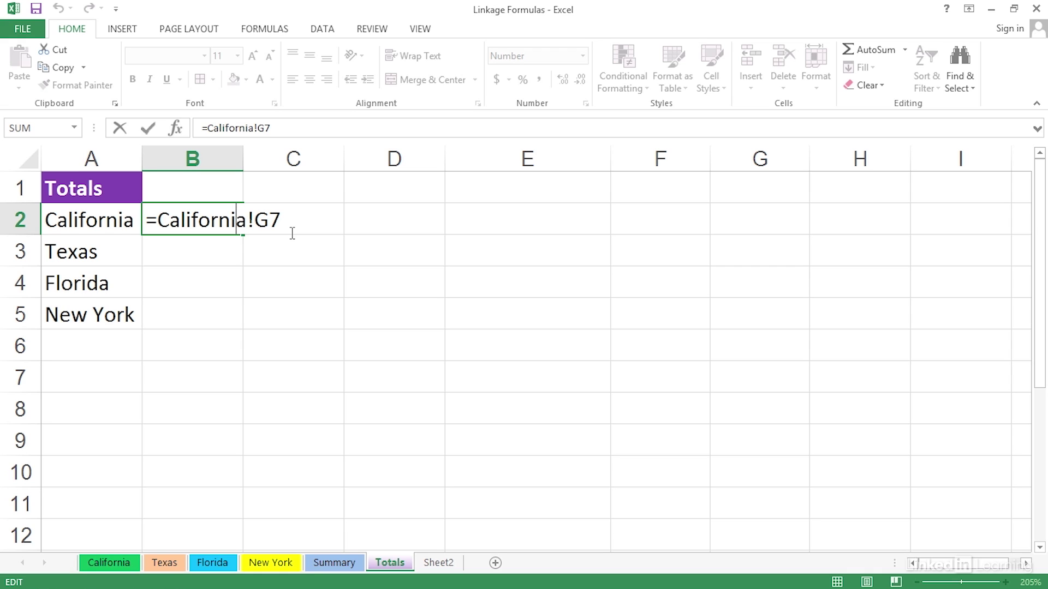
key(ctrl+Return)
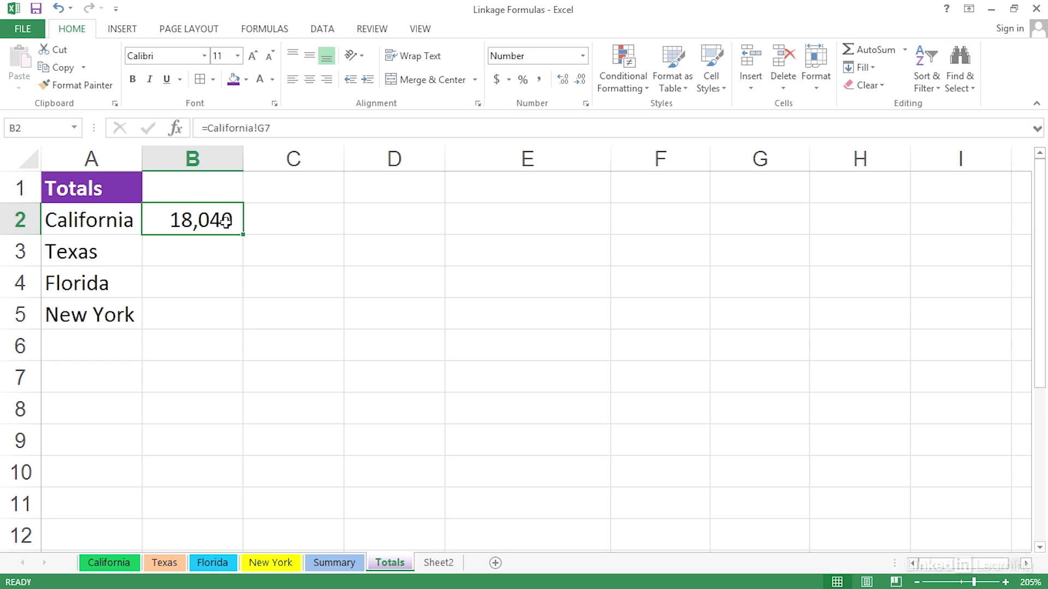
double_click(226, 219)
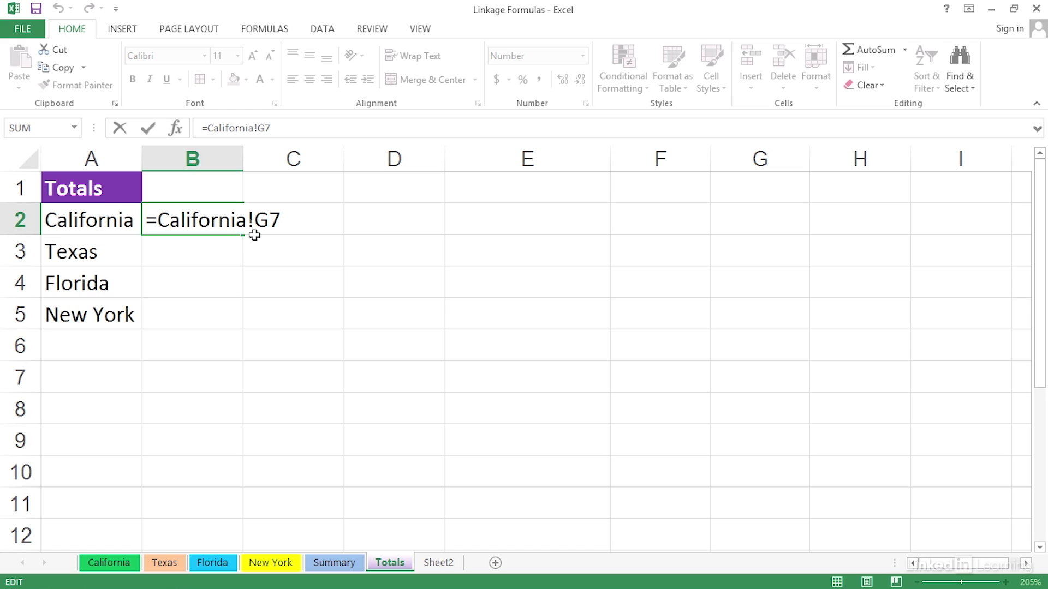
key(ctrl+Return)
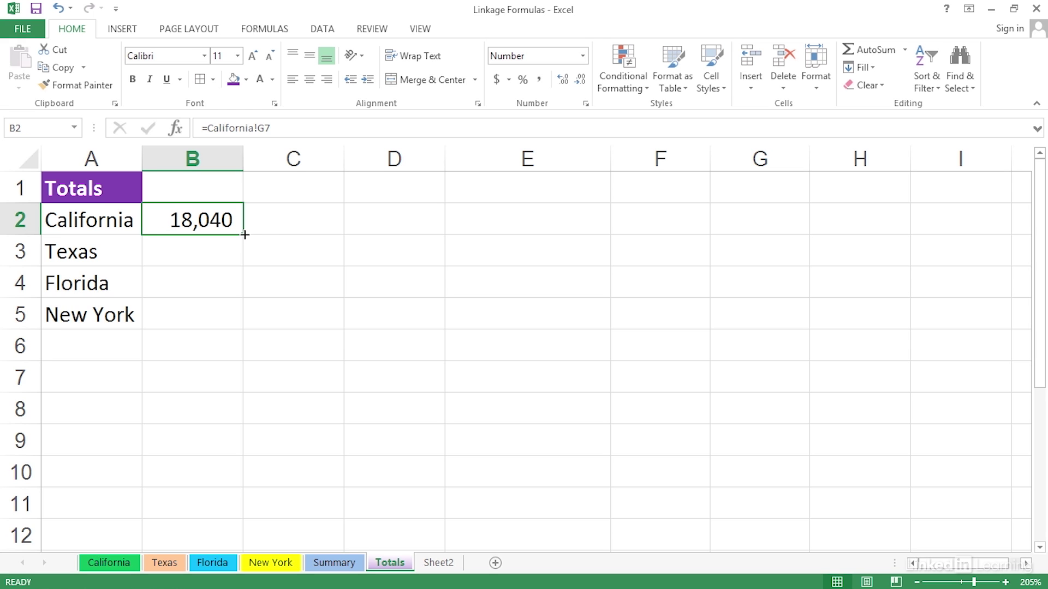
Fill the link down to B5, check B3, then clear the wrong results in B3:B5.
drag(243, 234, 233, 319)
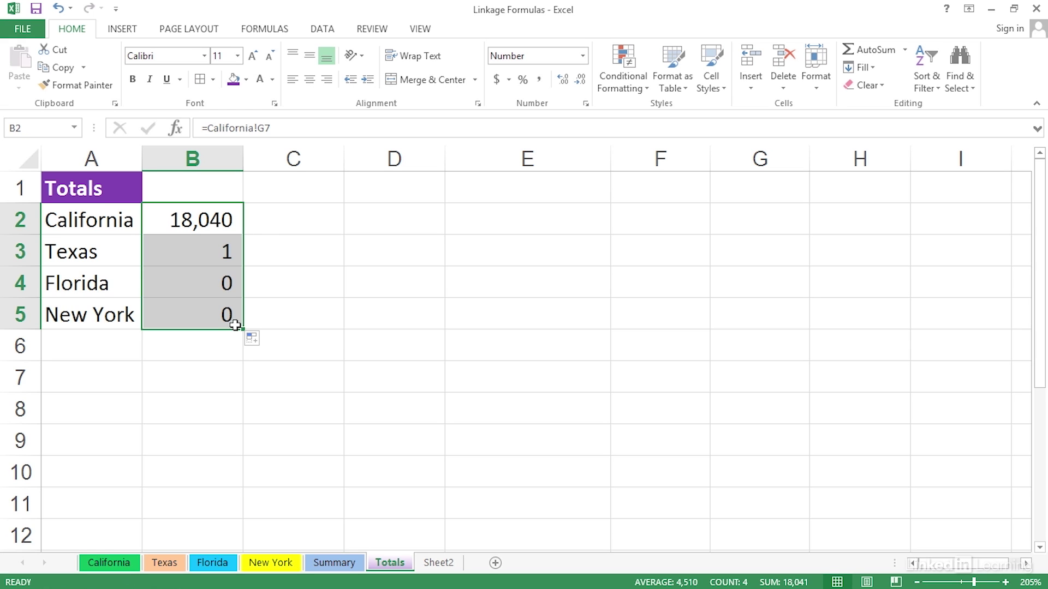
click(223, 258)
double_click(224, 258)
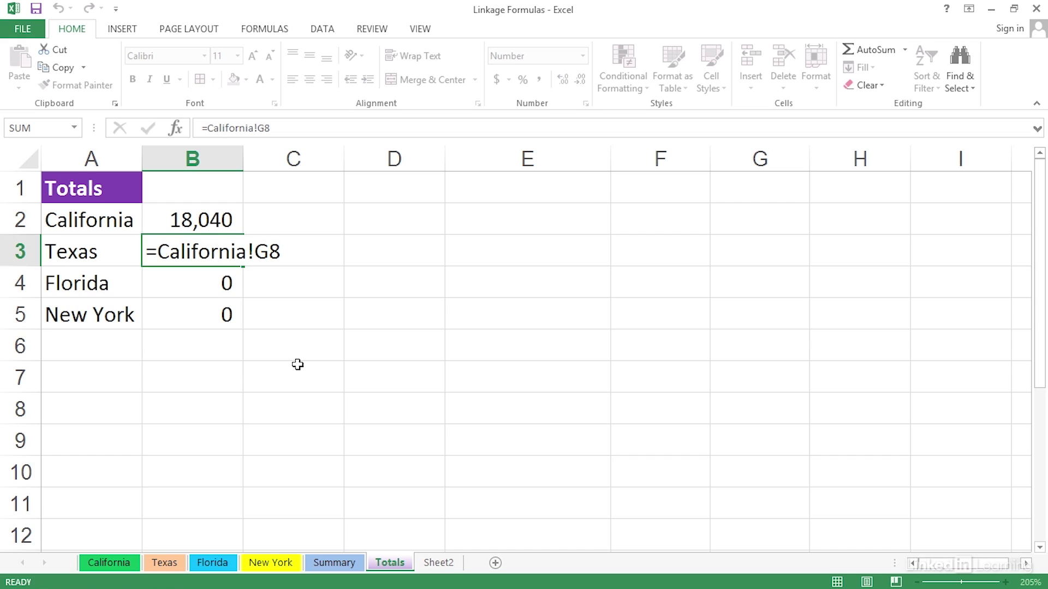
key(Escape)
drag(217, 252, 214, 314)
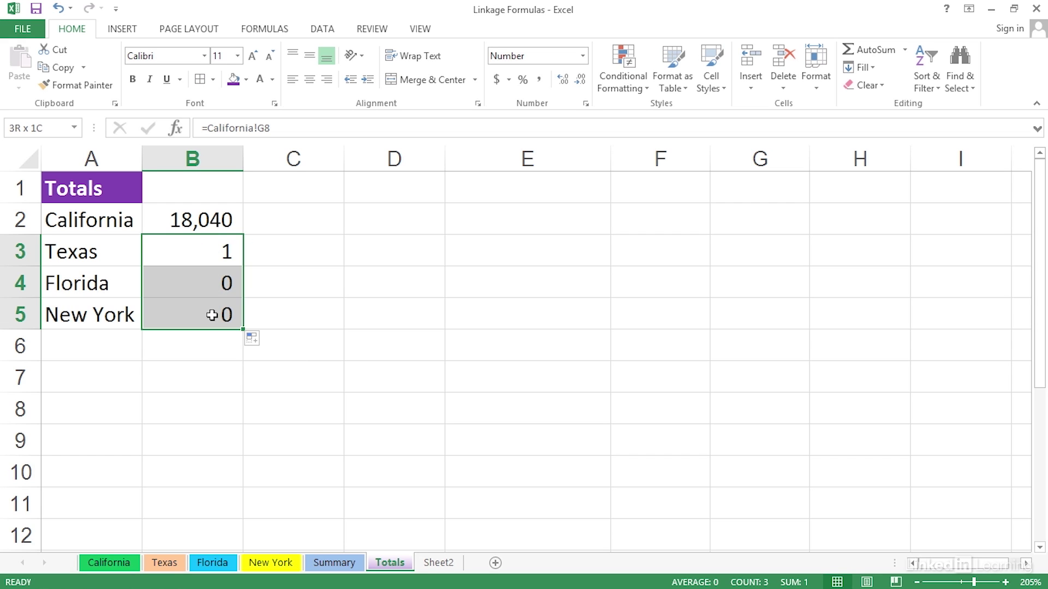
key(Delete)
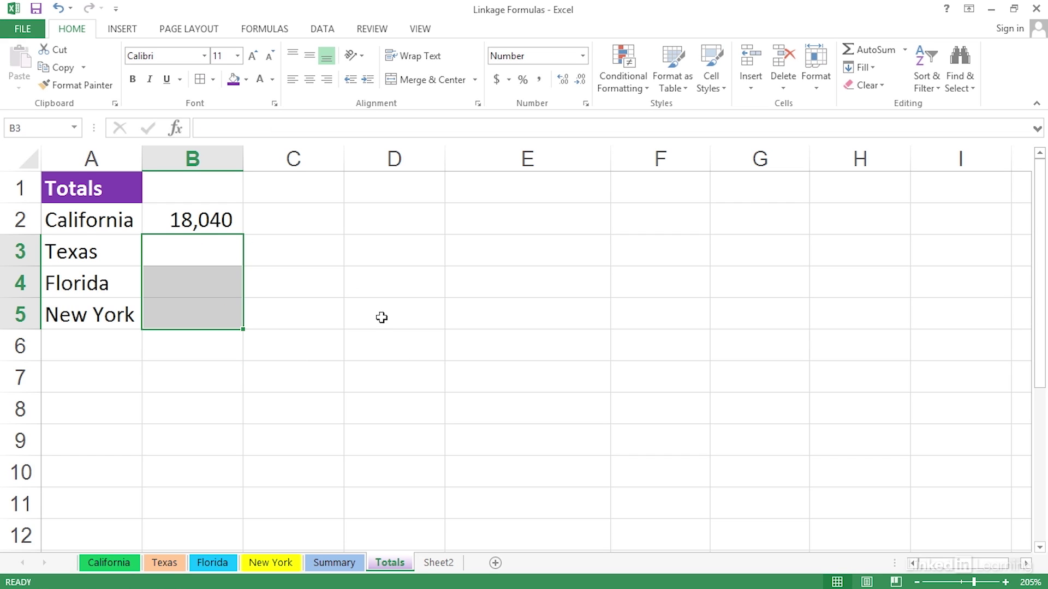
click(221, 218)
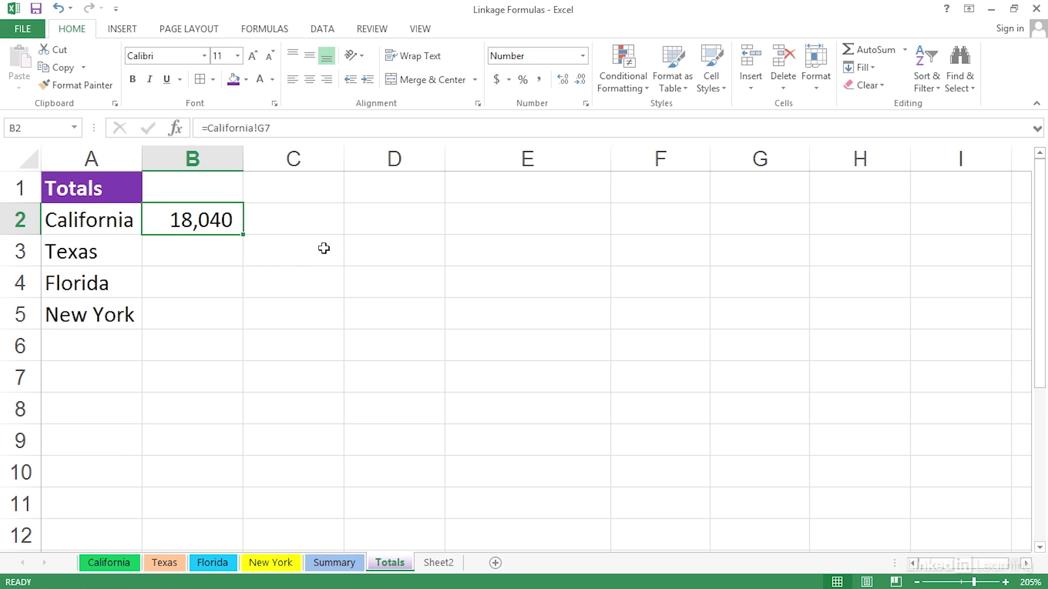
Enter =FORMULATEXT(B2) in C2, then move B2:C2 to D2:E2.
click(283, 221)
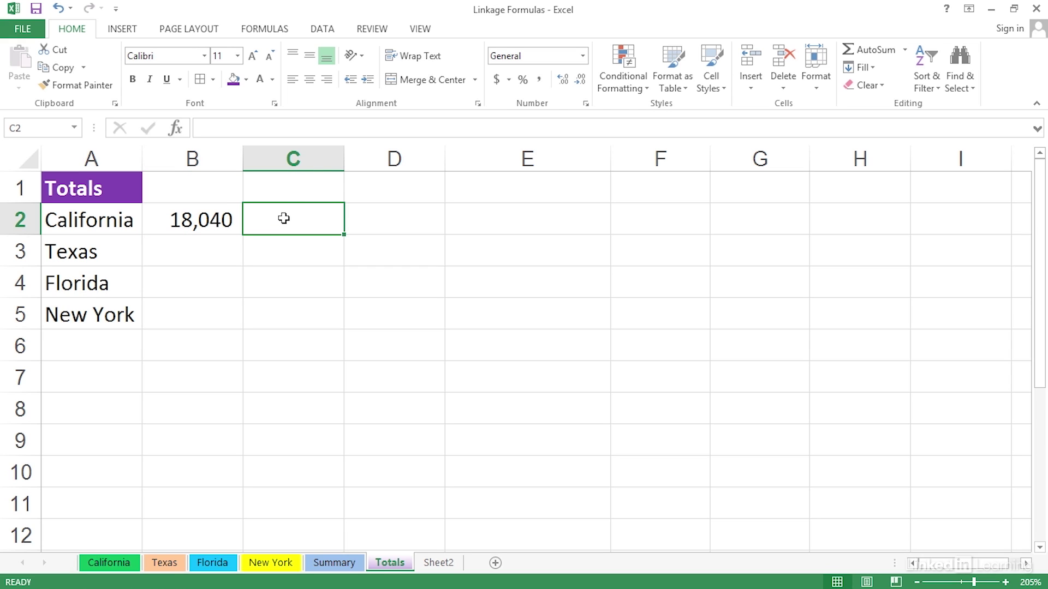
text(=fo)
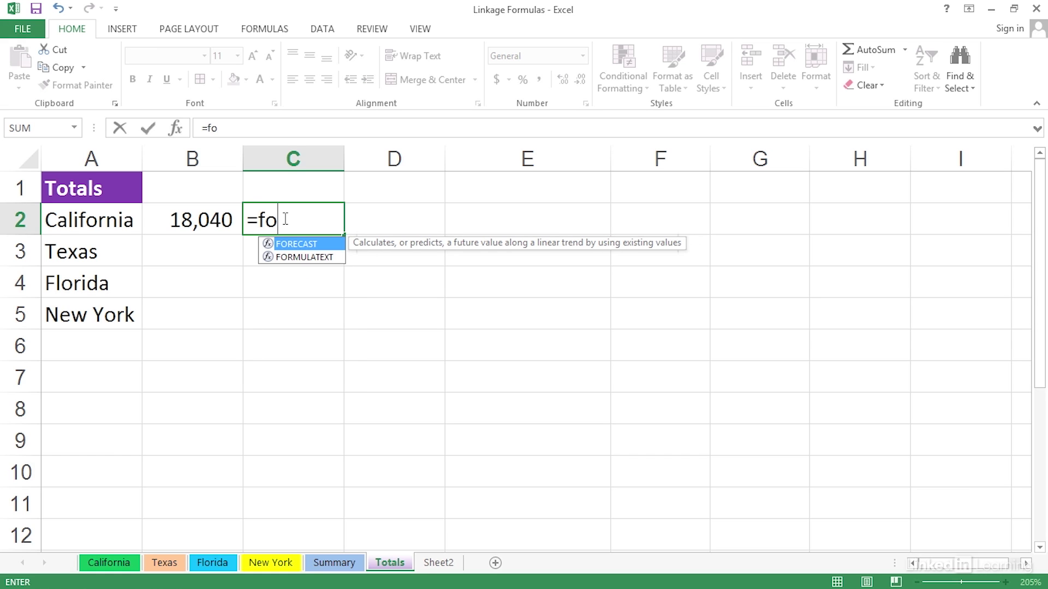
click(296, 255)
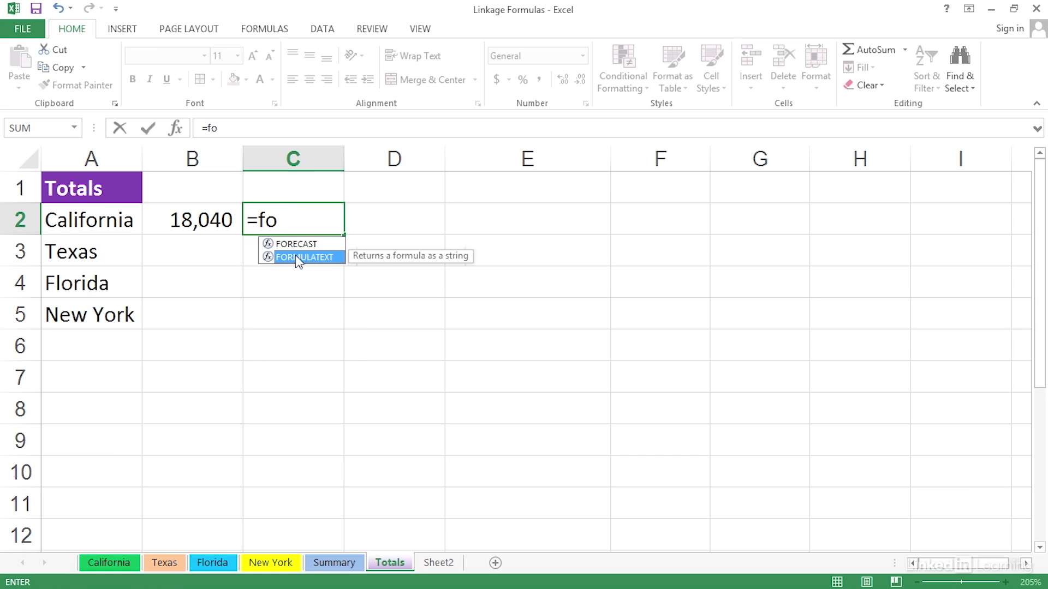
double_click(296, 254)
click(215, 219)
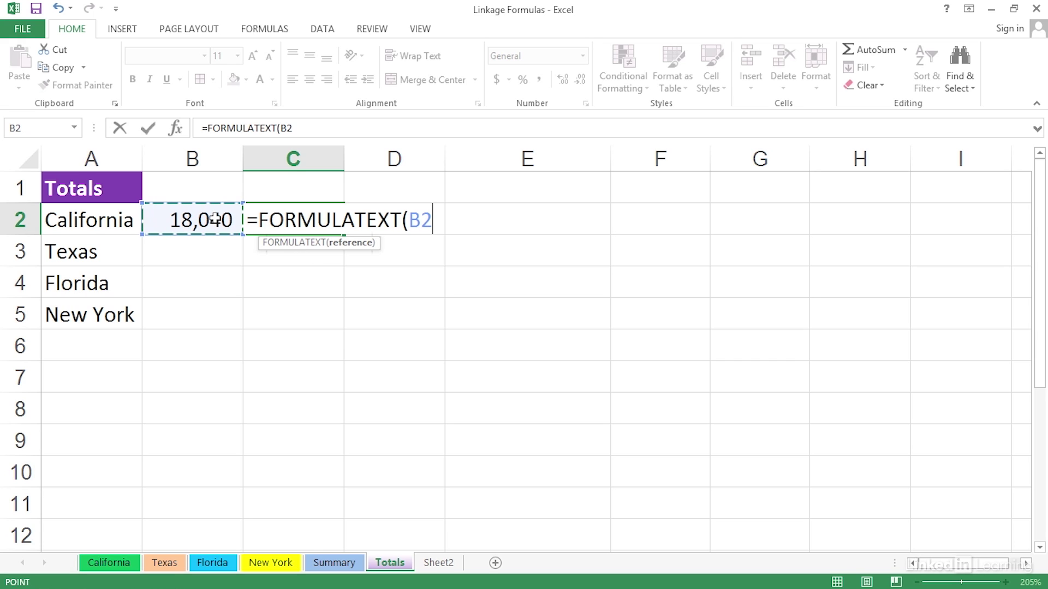
key(Return)
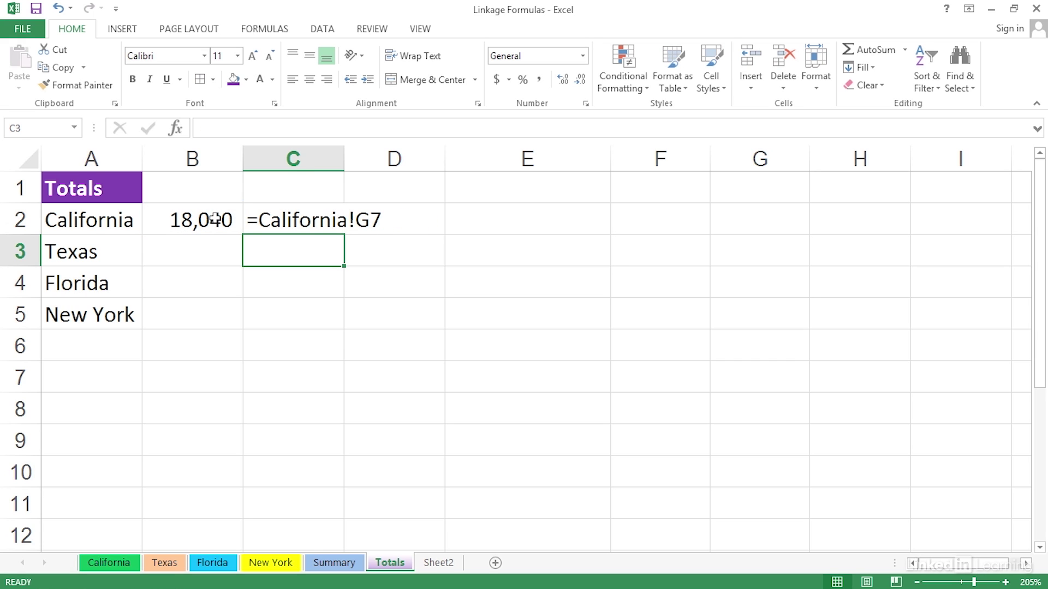
drag(213, 220, 415, 254)
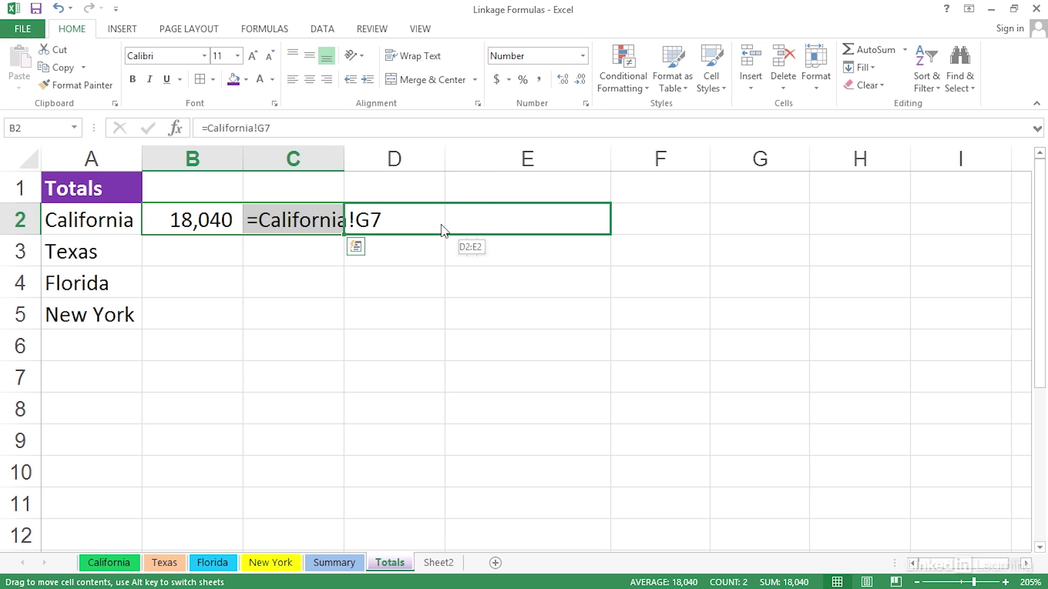
drag(415, 253, 441, 224)
Enter =INDIRECT(A2&"!G7") in B2 and fill it down the four state rows.
click(183, 218)
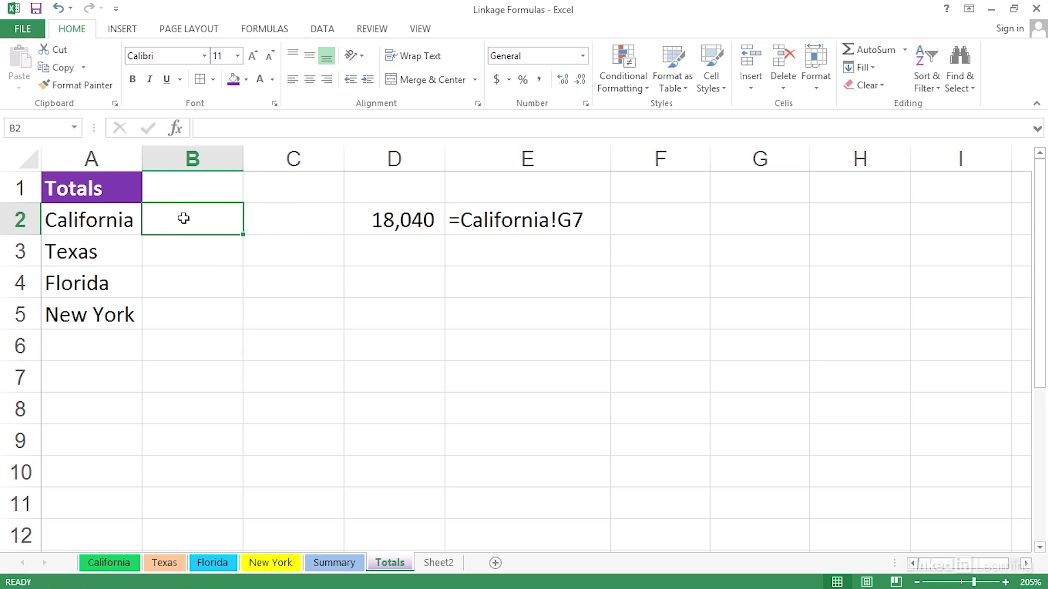
text(=i)
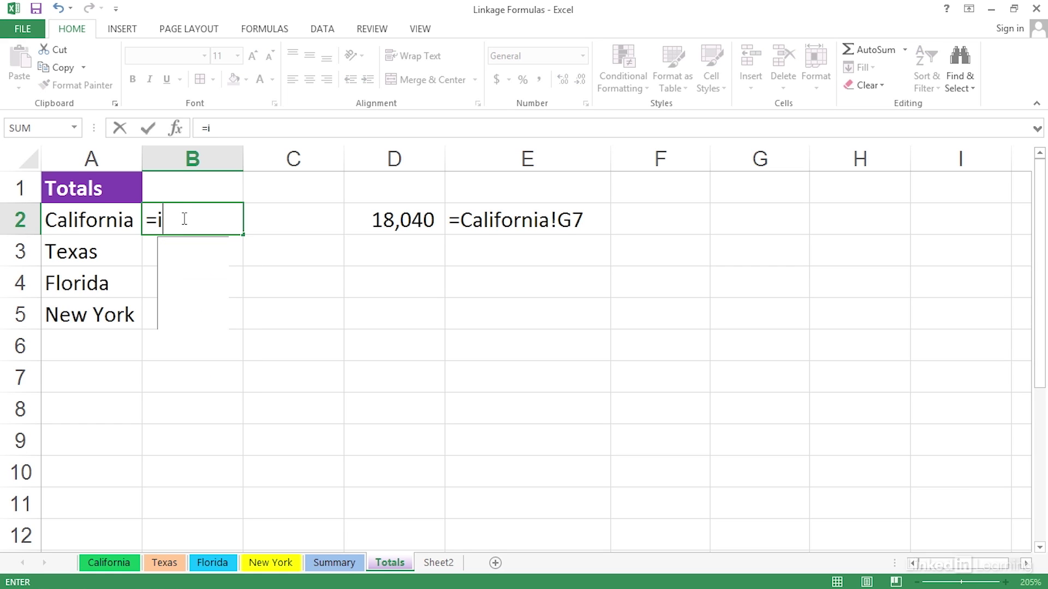
text(nd)
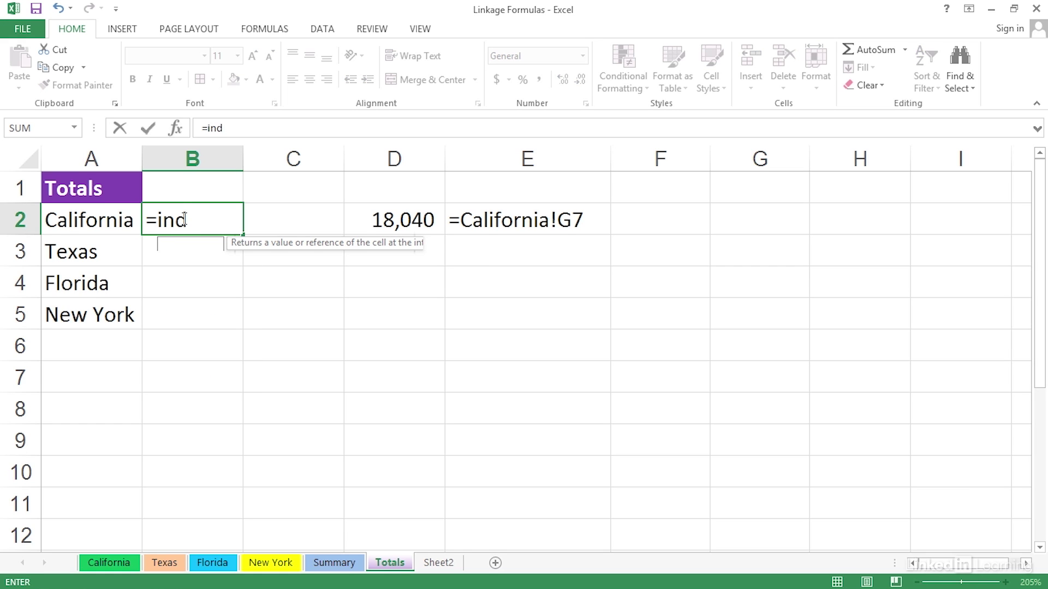
text(irect()
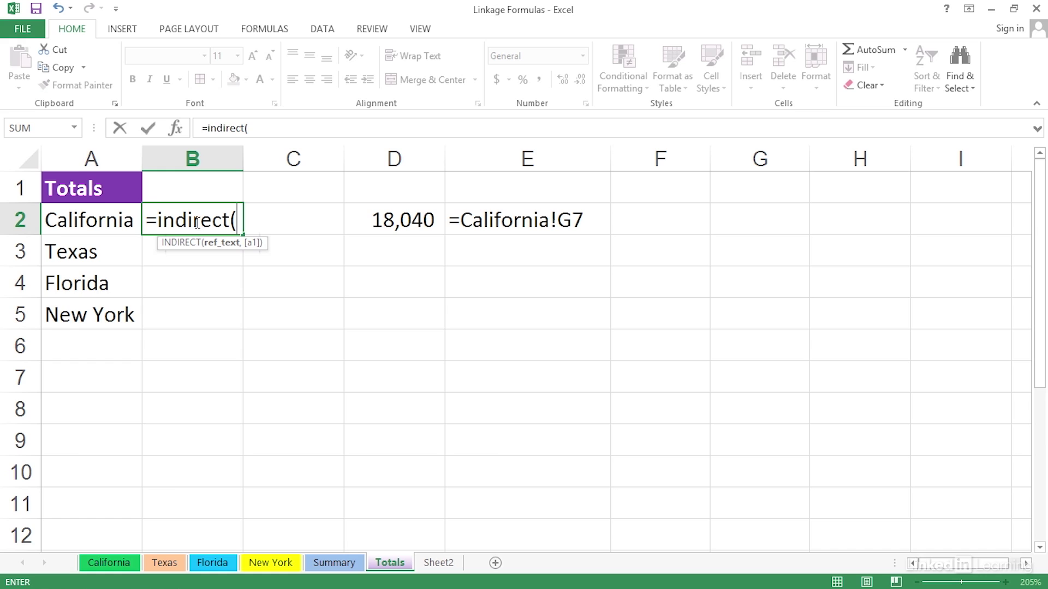
click(105, 218)
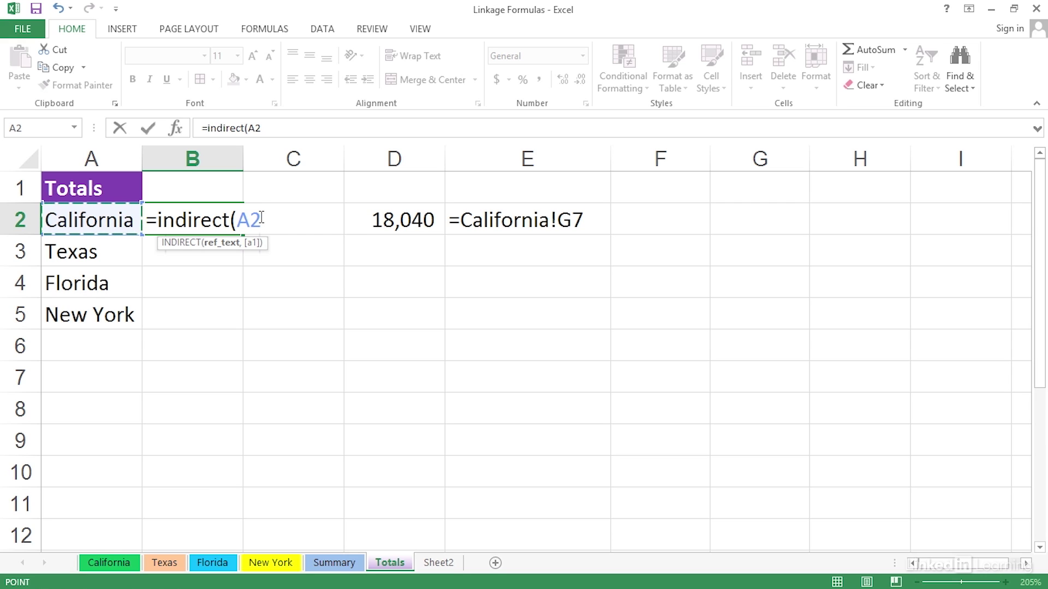
text(&)
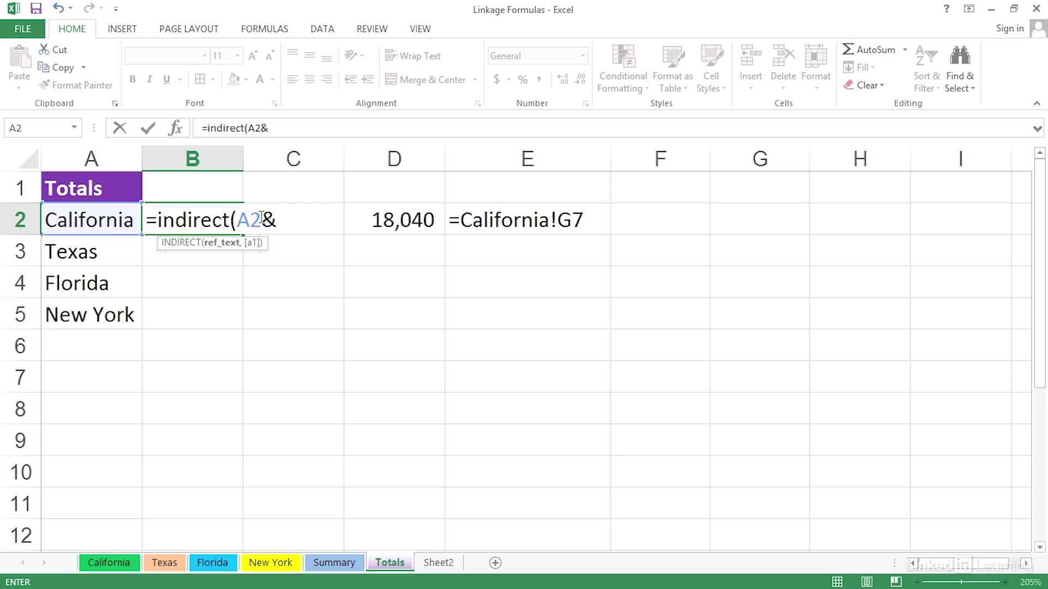
text(")
text(!G7")
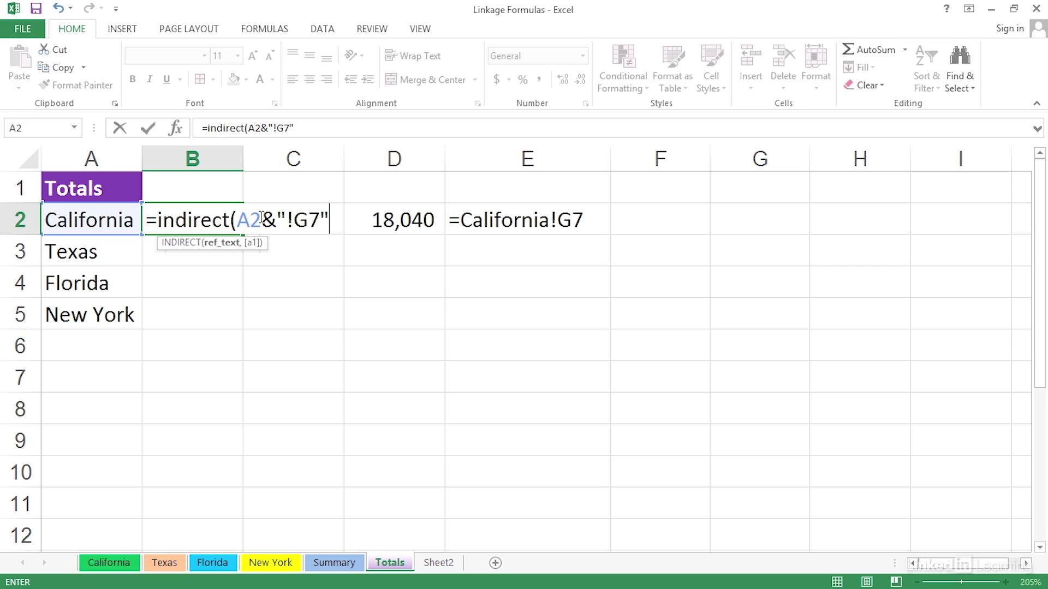
key(Return)
click(234, 217)
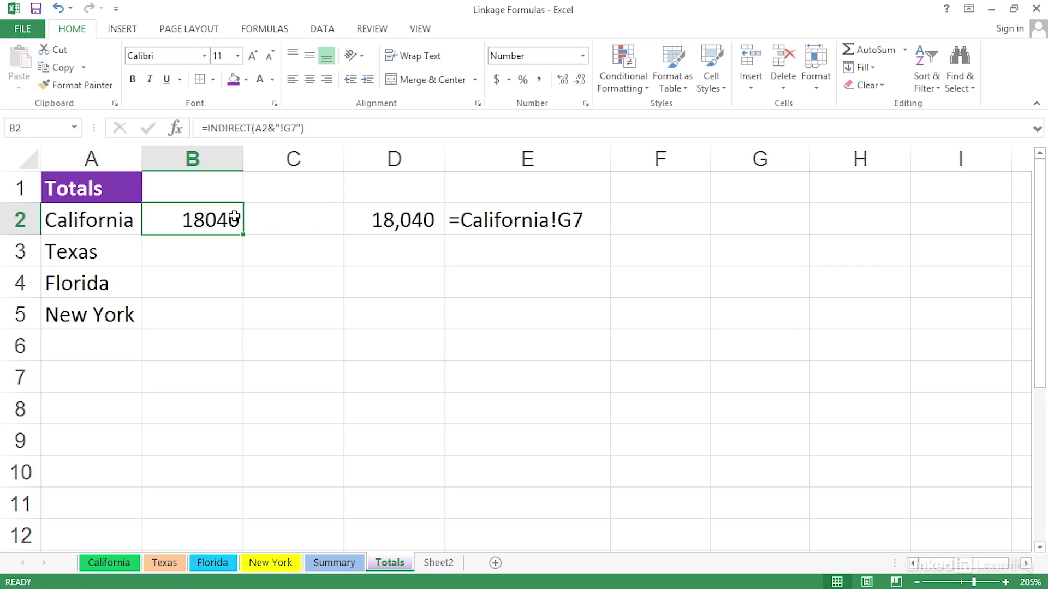
double_click(231, 220)
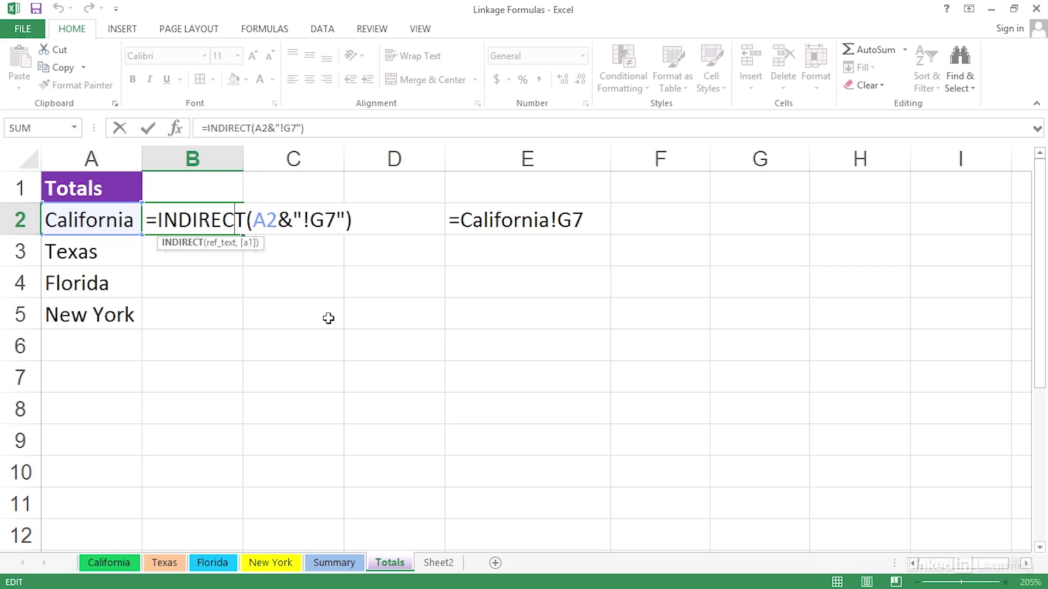
key(Escape)
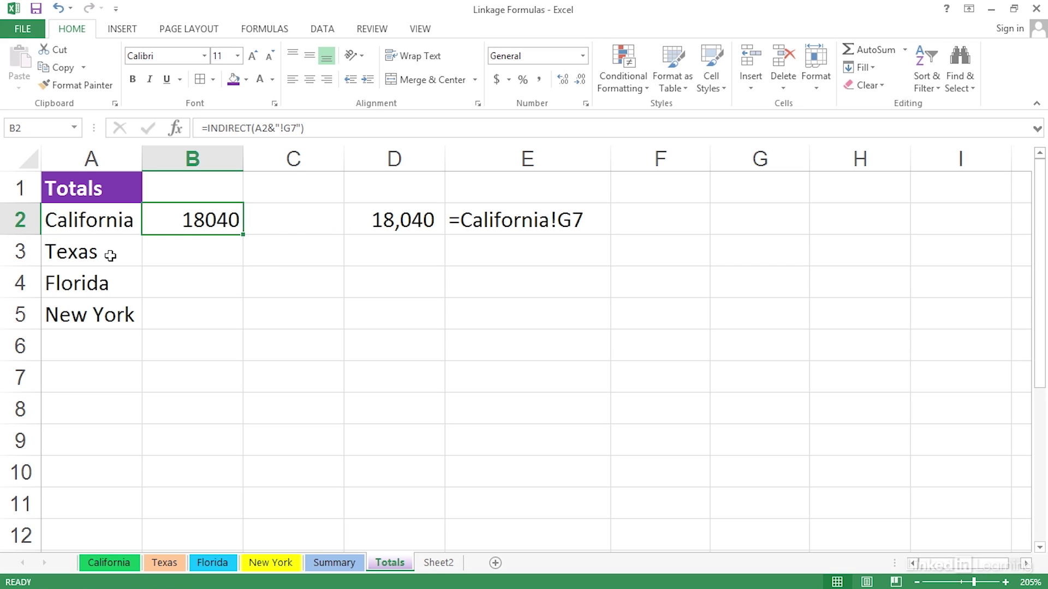
double_click(247, 236)
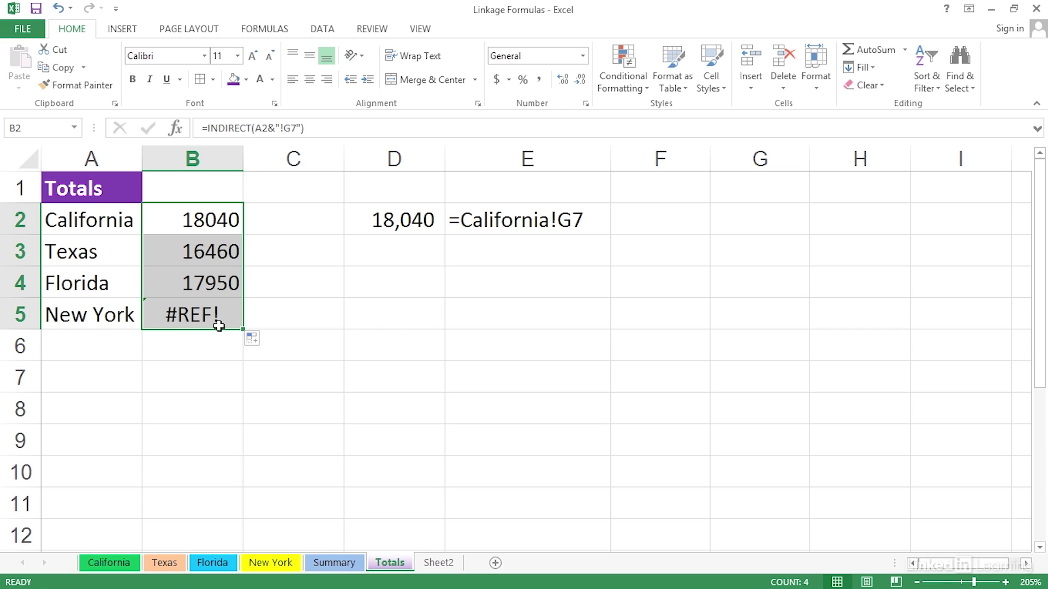
Change the A5 label from New York to NewYork.
click(198, 315)
click(108, 314)
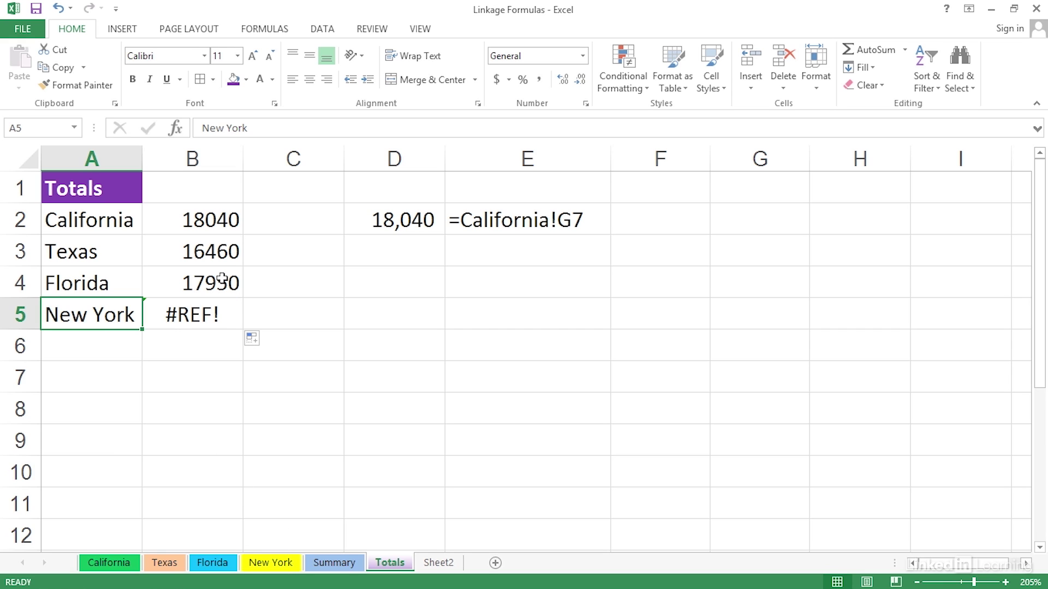
double_click(94, 311)
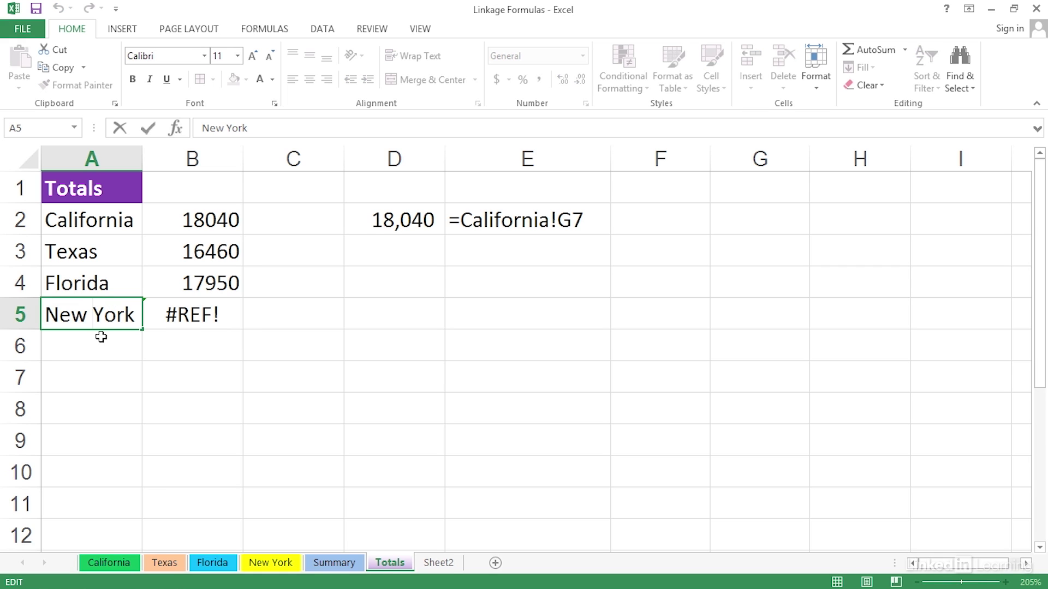
key(BackSpace)
key(Return)
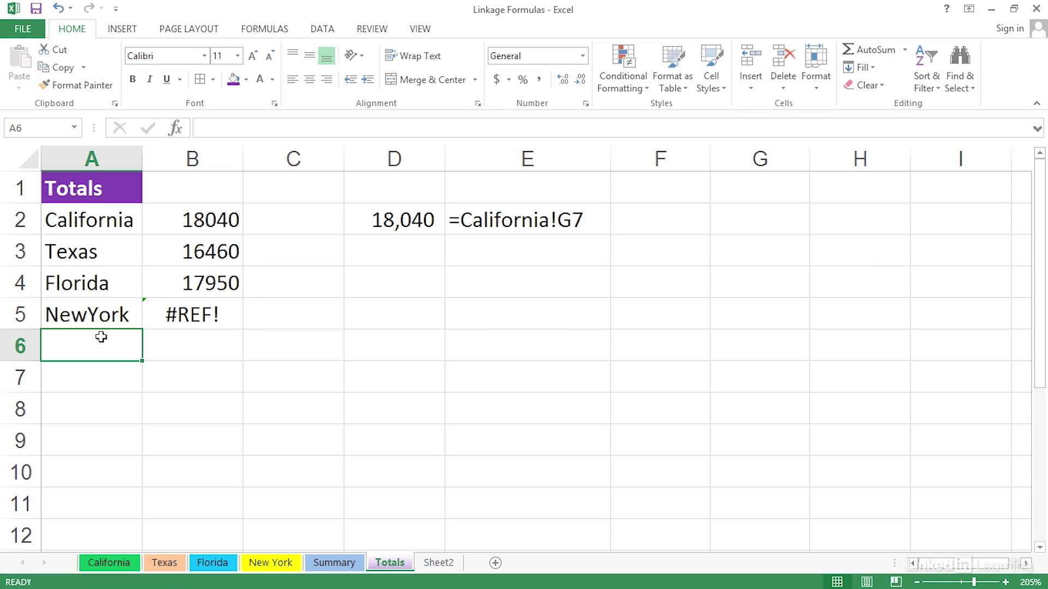
Rename the New York sheet to NewYork and recommit B5 so it shows 14650.
click(277, 564)
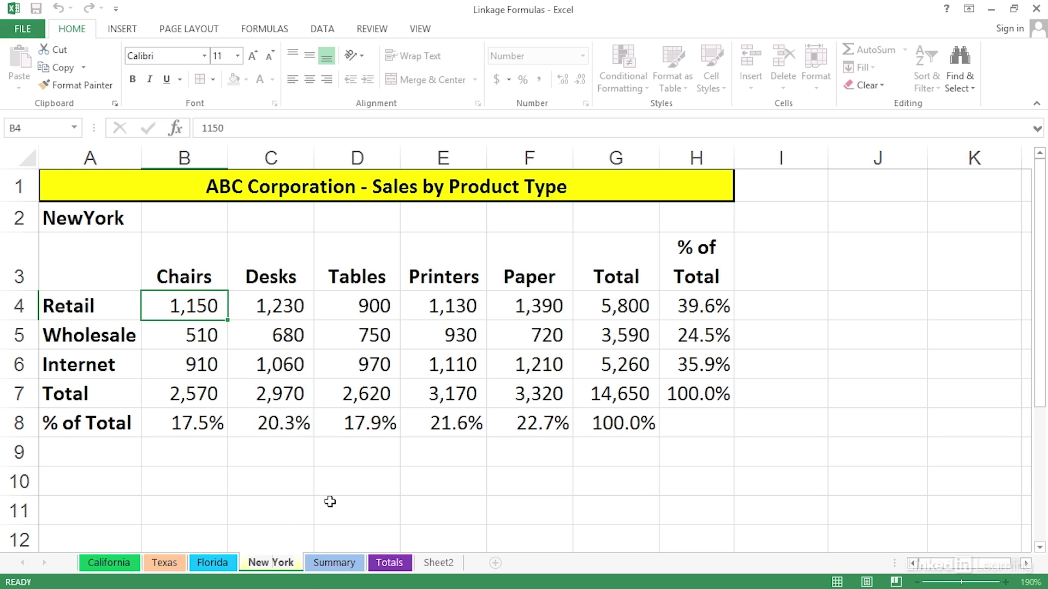
key(BackSpace)
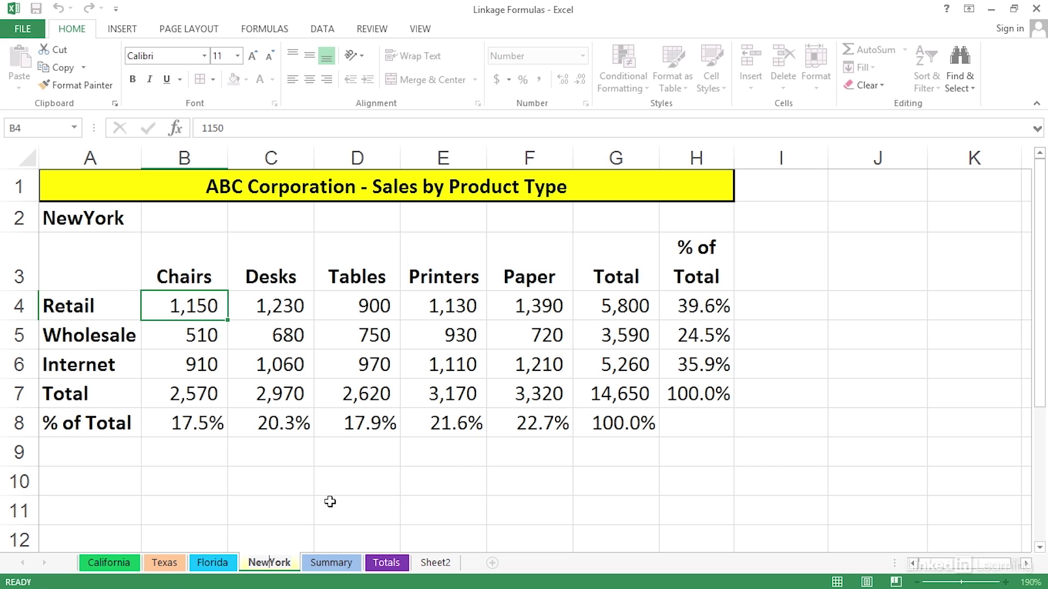
key(Return)
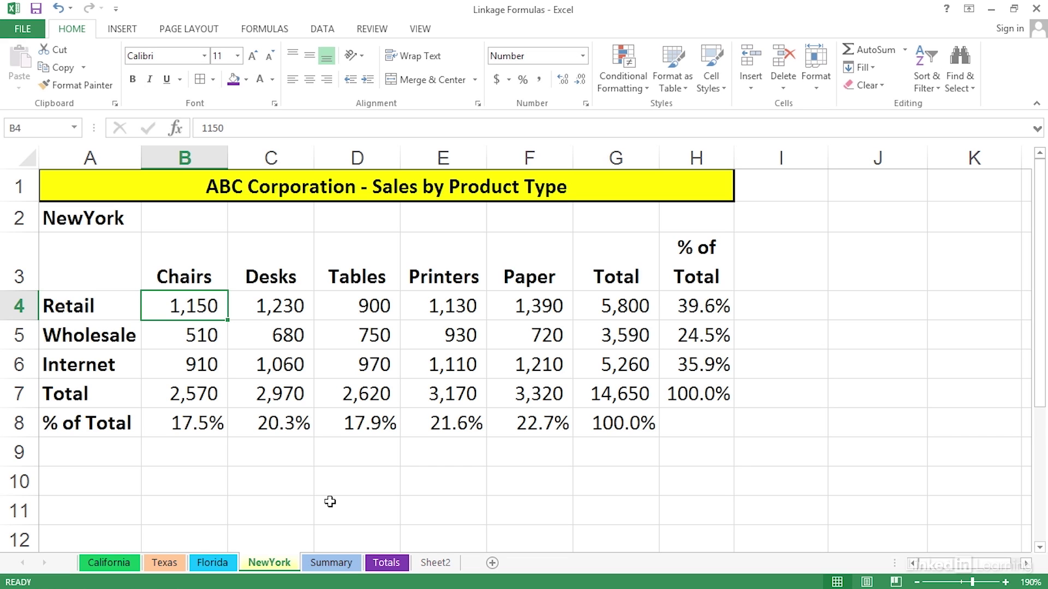
click(380, 560)
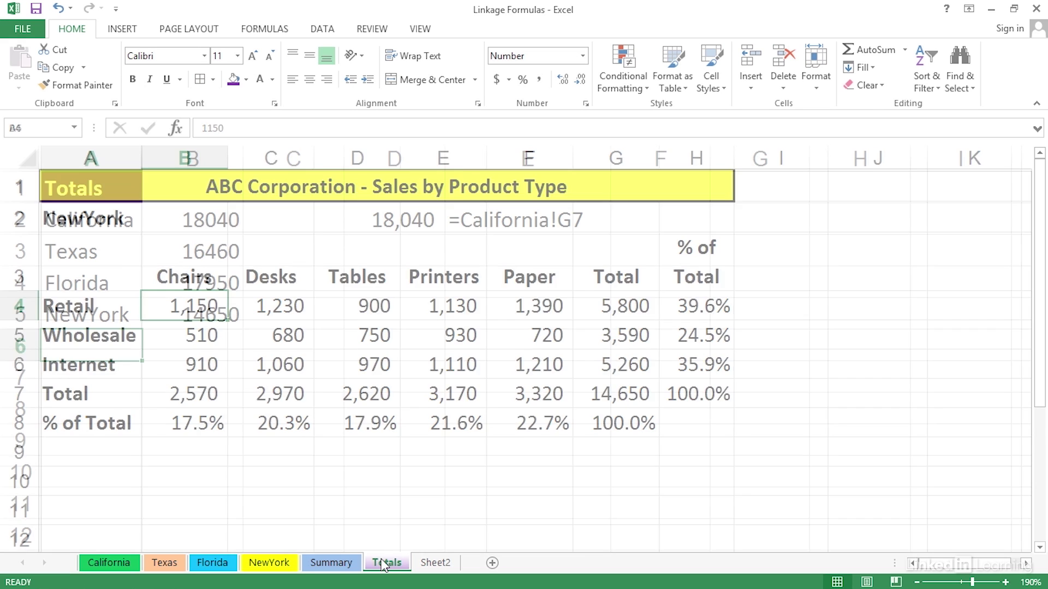
double_click(216, 314)
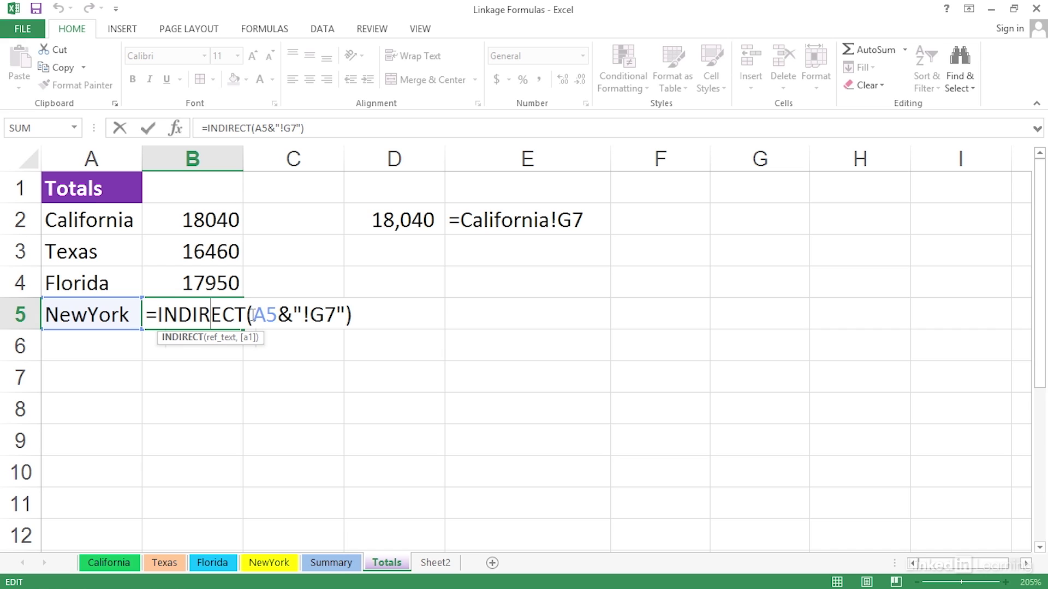
key(ctrl+Return)
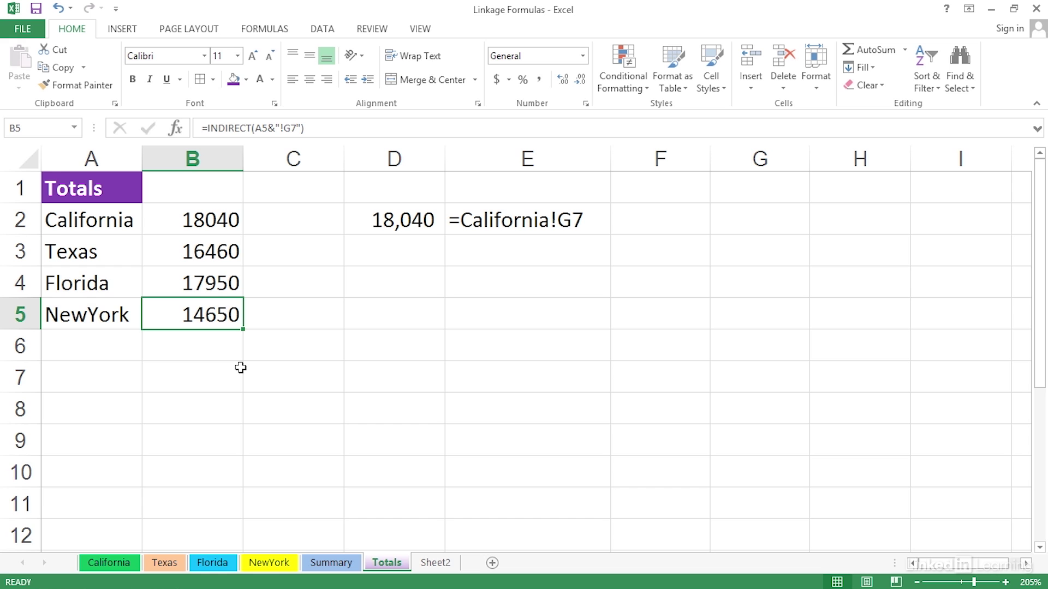
Restore the sheet name and the A5 label to New York.
click(282, 569)
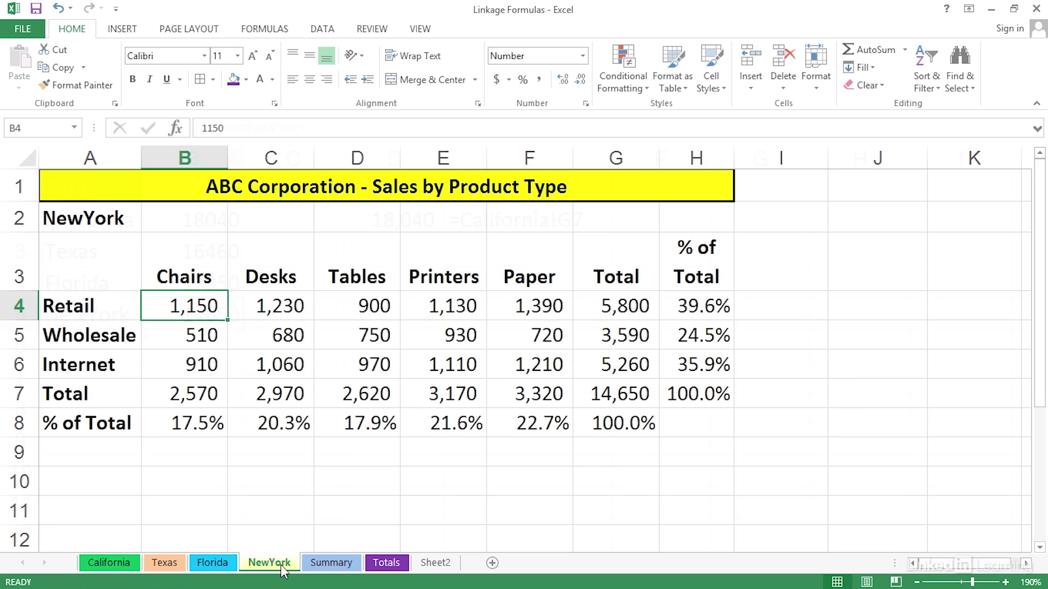
double_click(273, 562)
click(270, 562)
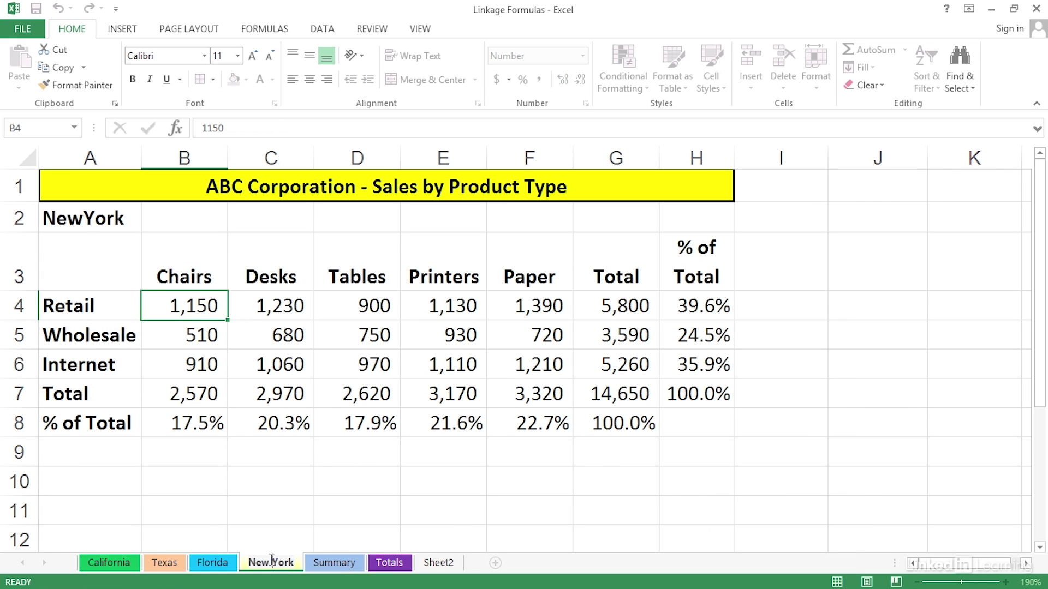
click(375, 566)
click(123, 311)
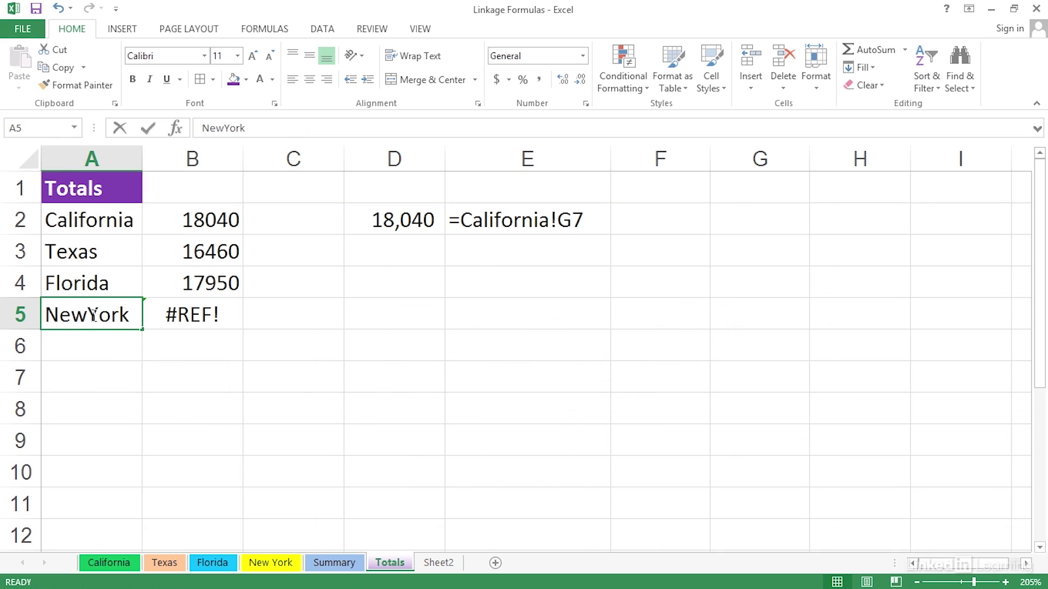
double_click(93, 315)
click(171, 313)
Change B5 to =INDIRECT("'"&A5&"'!G7") so it returns 14650, and check B2.
double_click(170, 314)
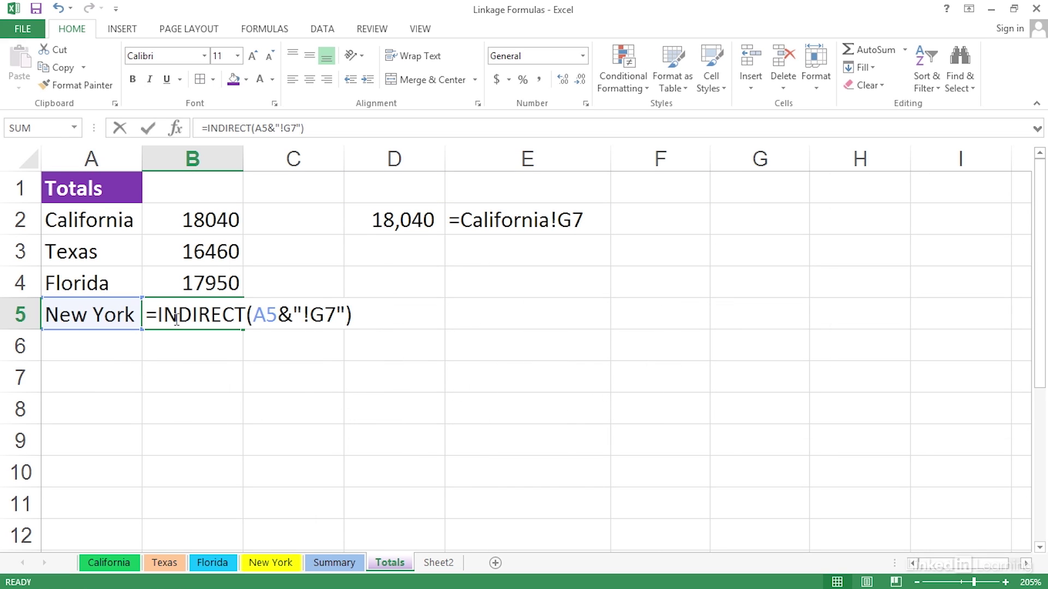
click(257, 314)
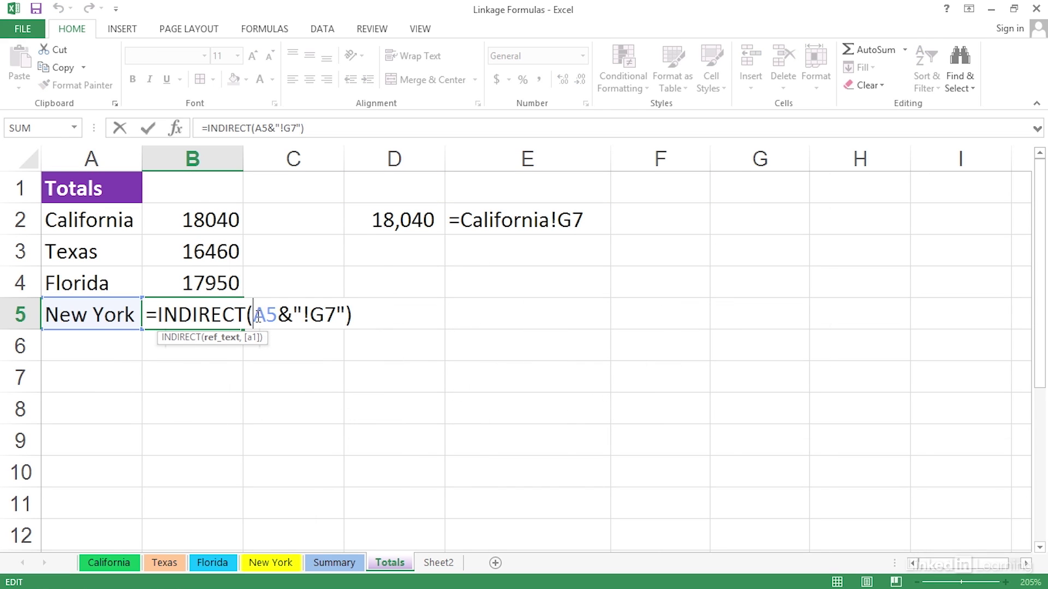
text(")
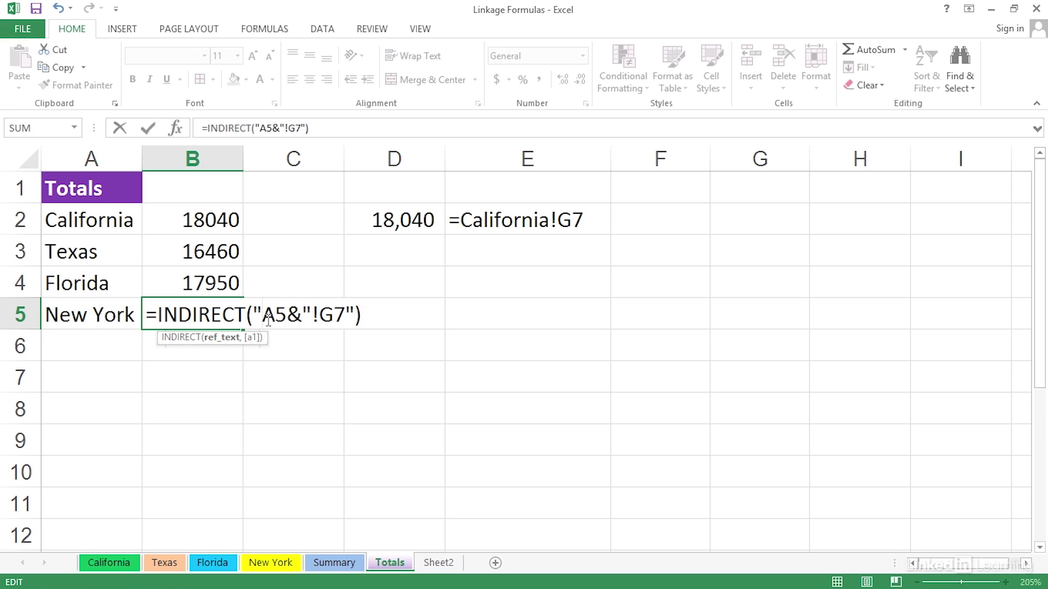
text('")
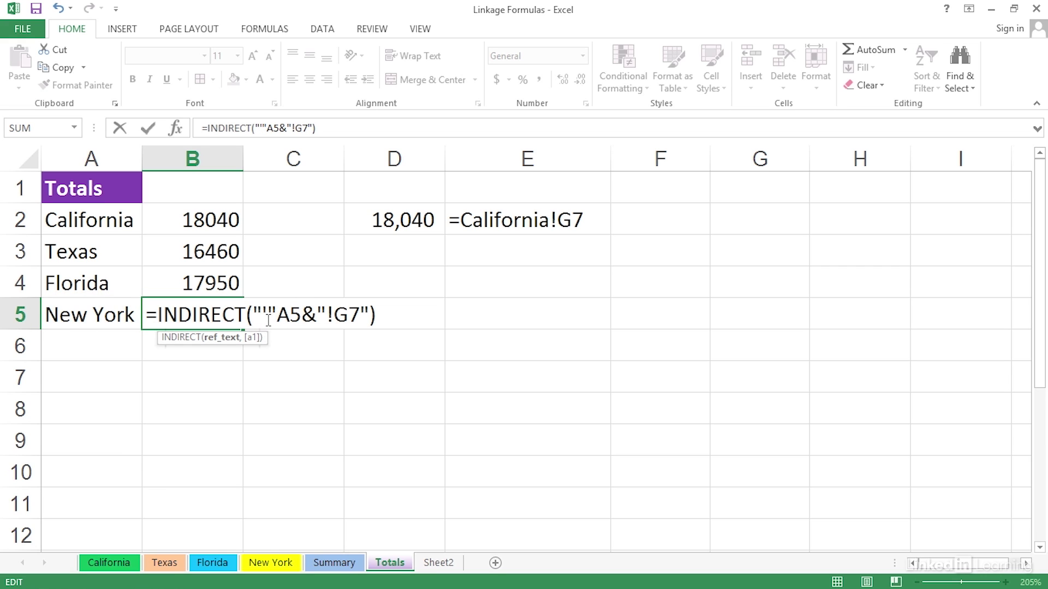
text(&)
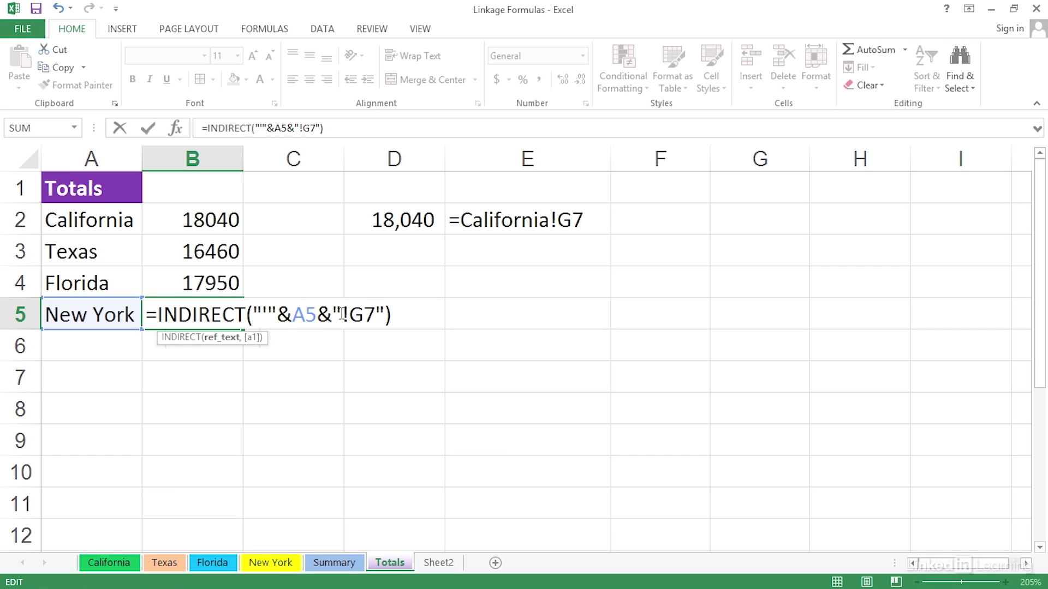
click(341, 316)
text(')
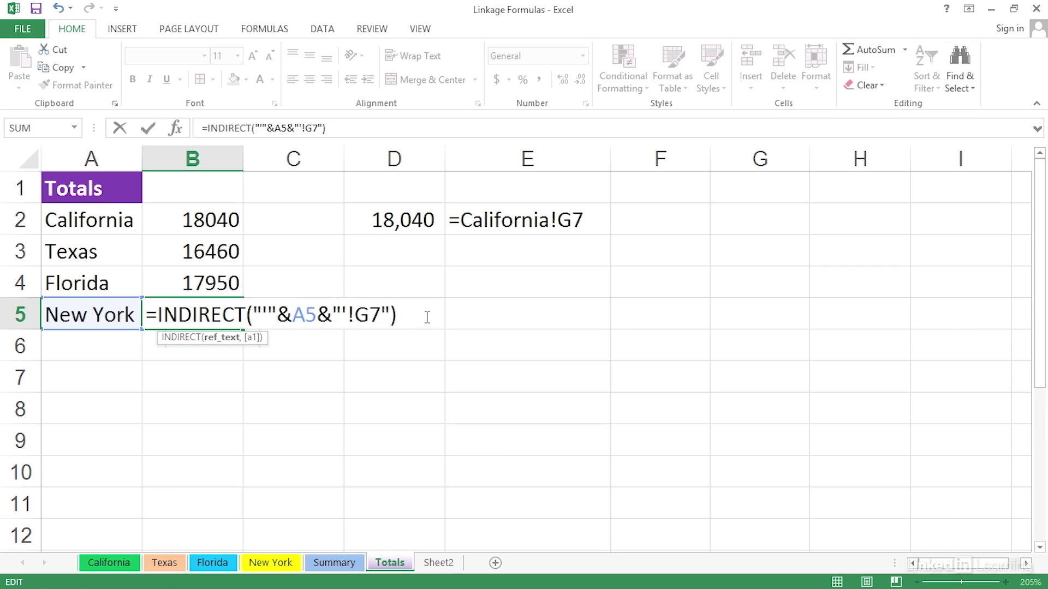
key(Return)
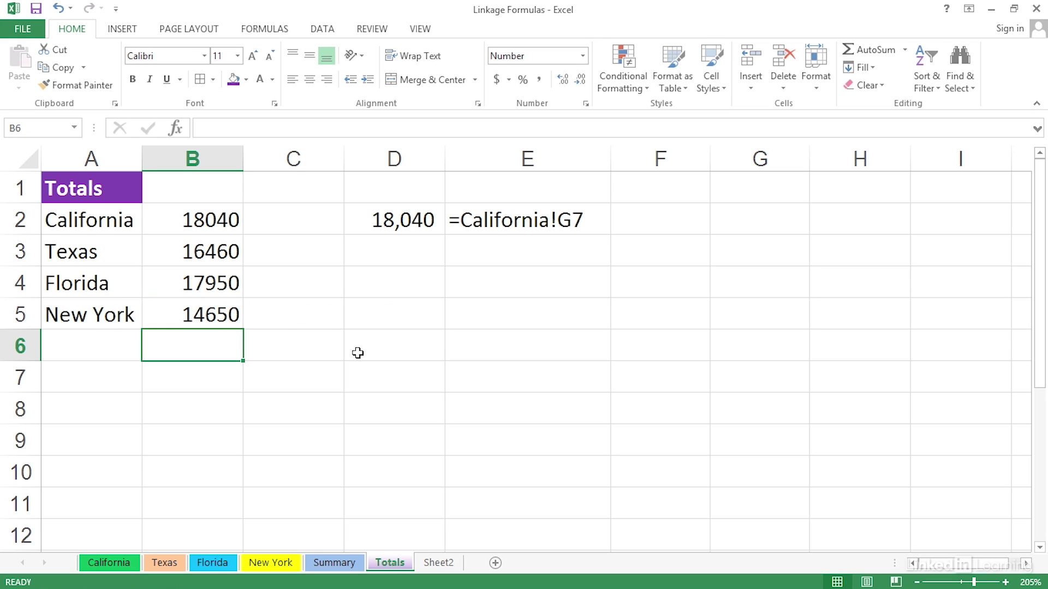
double_click(210, 315)
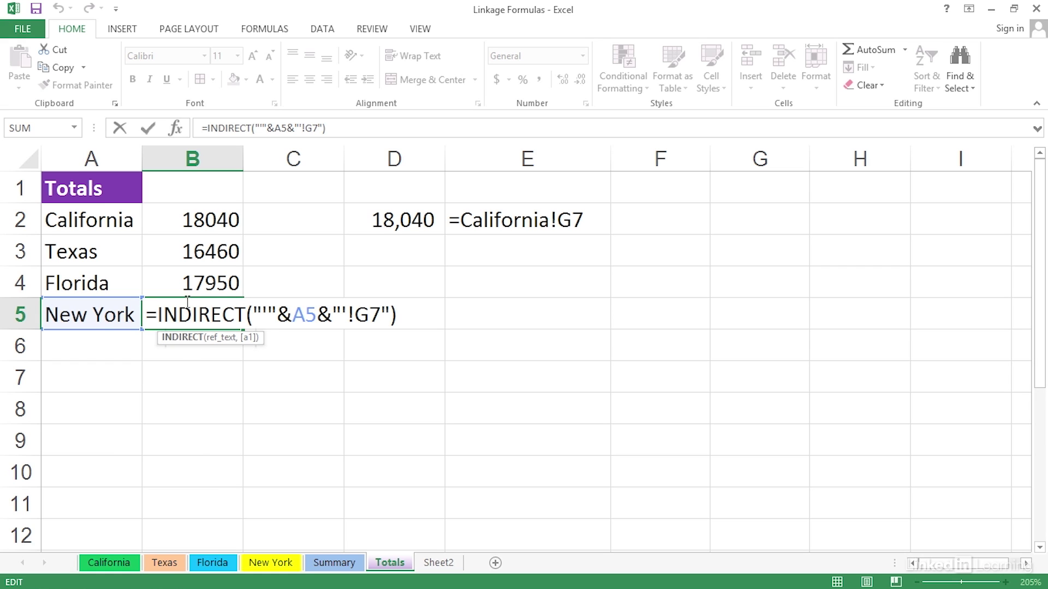
click(200, 385)
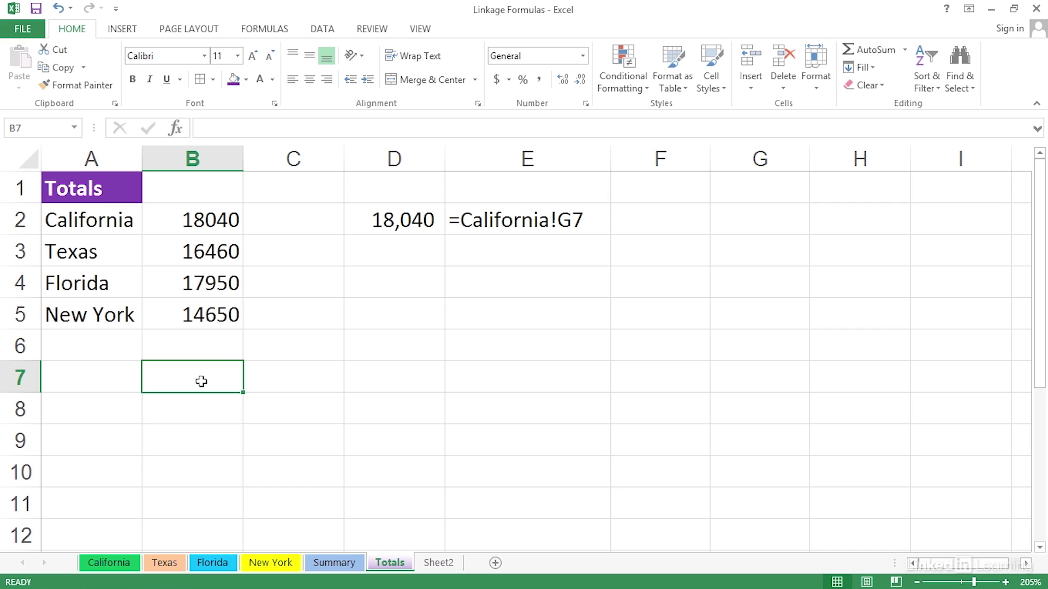
click(189, 219)
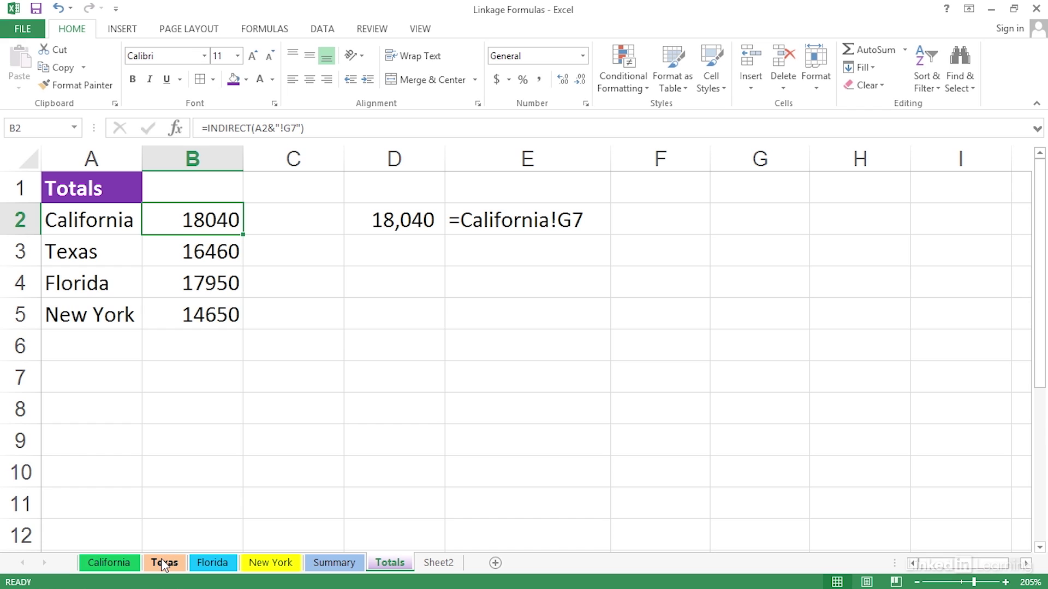
Review the California, Texas and Florida sales sheets.
click(122, 564)
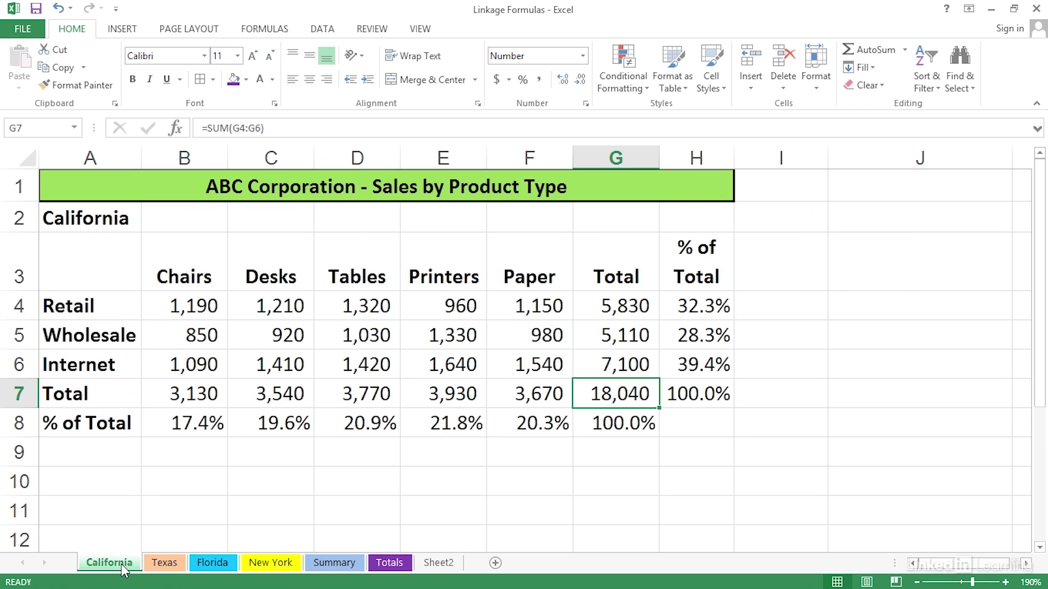
click(156, 565)
click(211, 561)
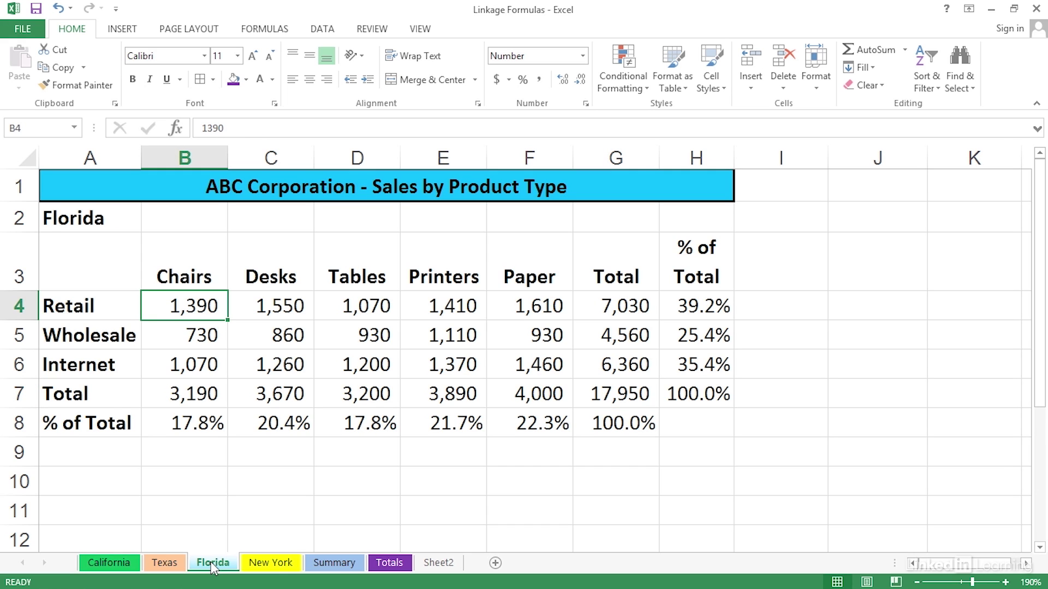
On the Summary sheet, look over the B4:F6 grid and select Retail Chairs cell B4.
click(330, 563)
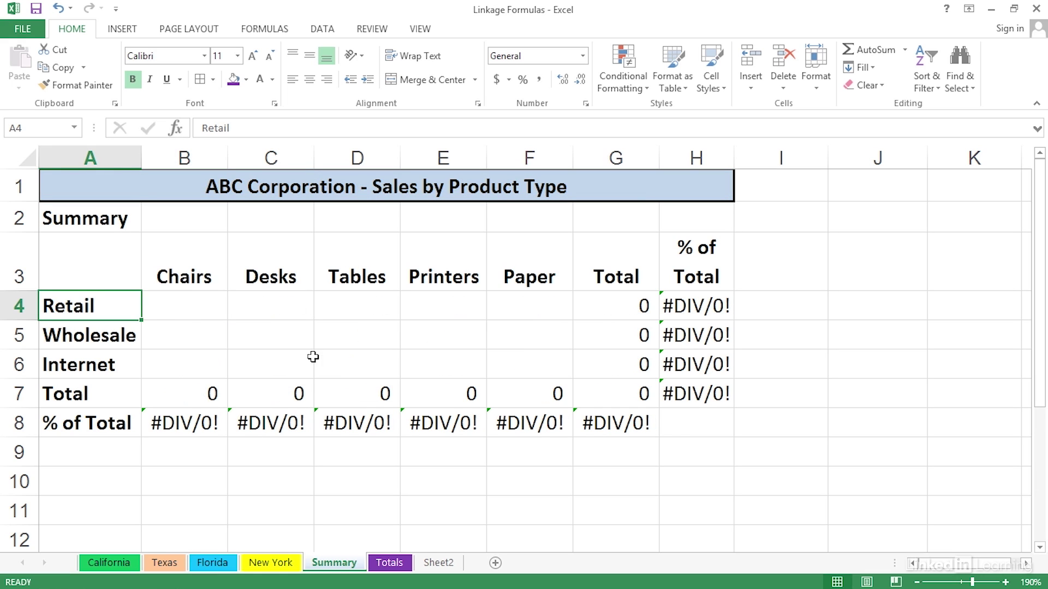
click(182, 303)
drag(182, 304, 538, 364)
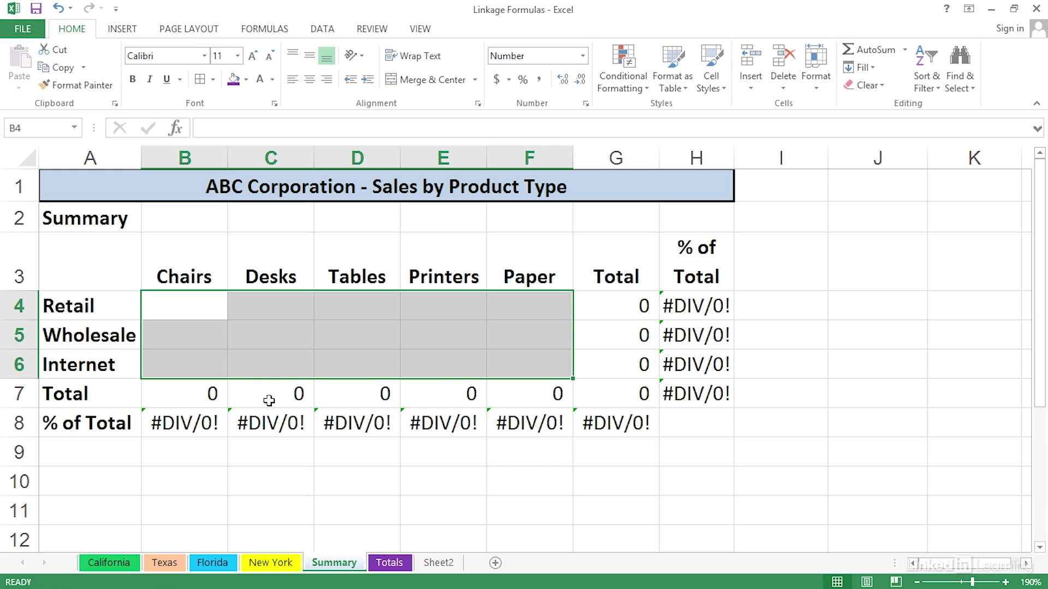
click(187, 308)
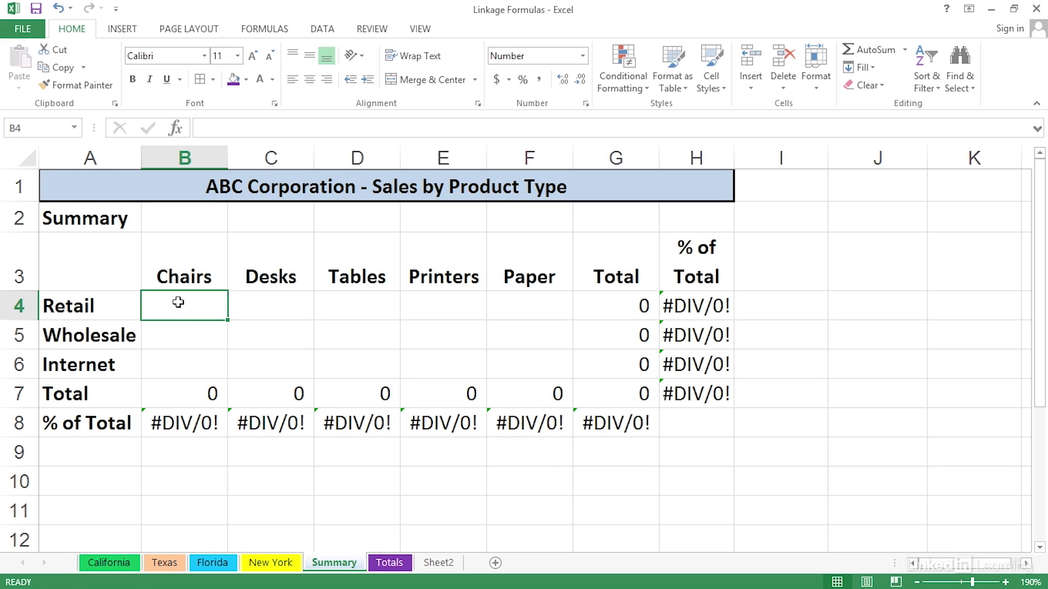
text(=)
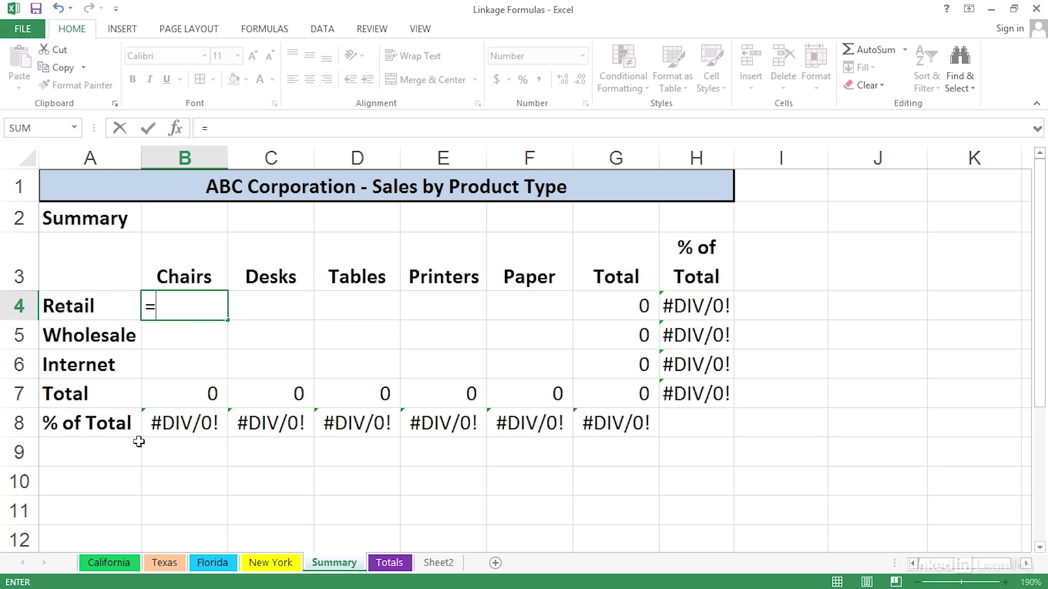
Enter =California!B4+Texas!B4+Florida!B4+'New York'!B4 in Summary B4, giving 5,000.
click(98, 563)
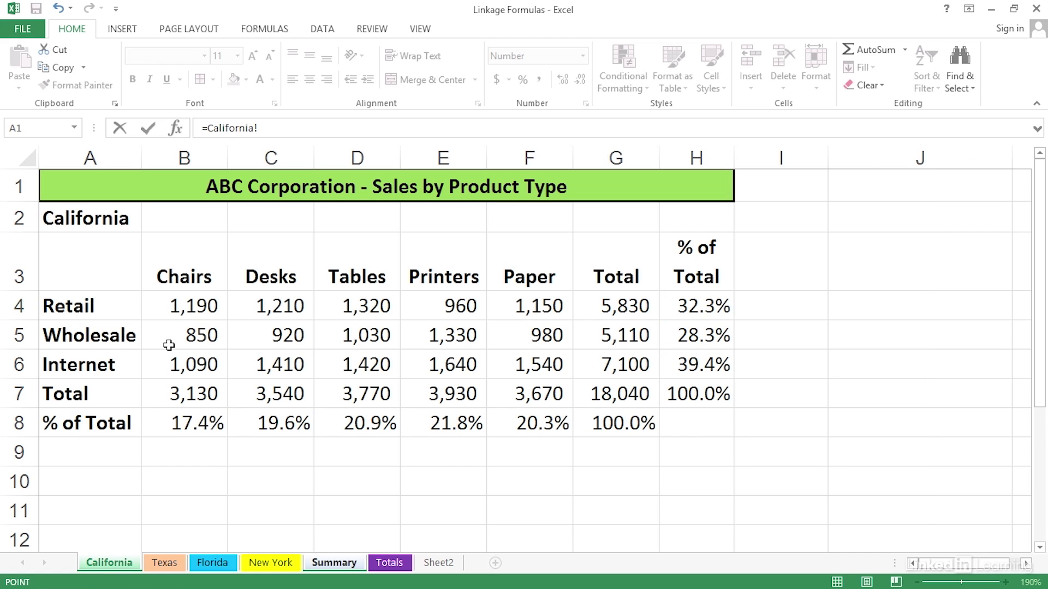
click(168, 309)
text(+)
click(164, 563)
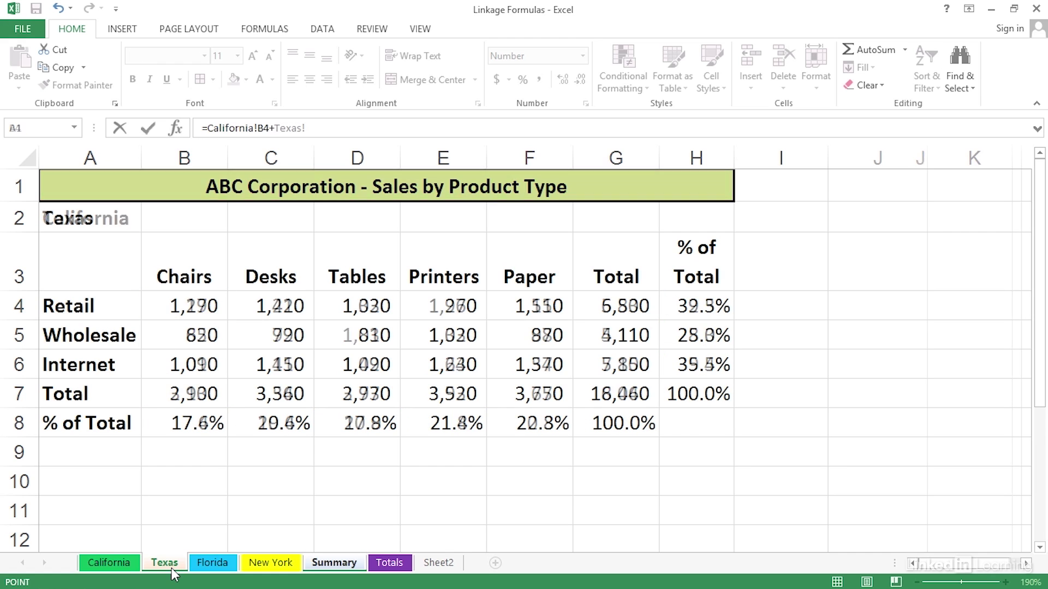
click(183, 306)
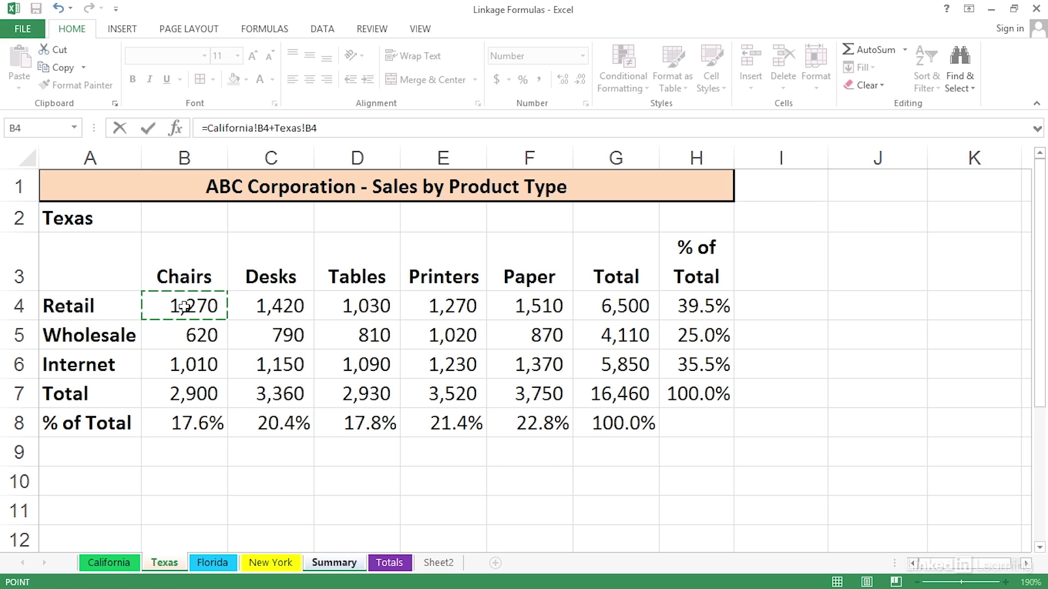
text(+)
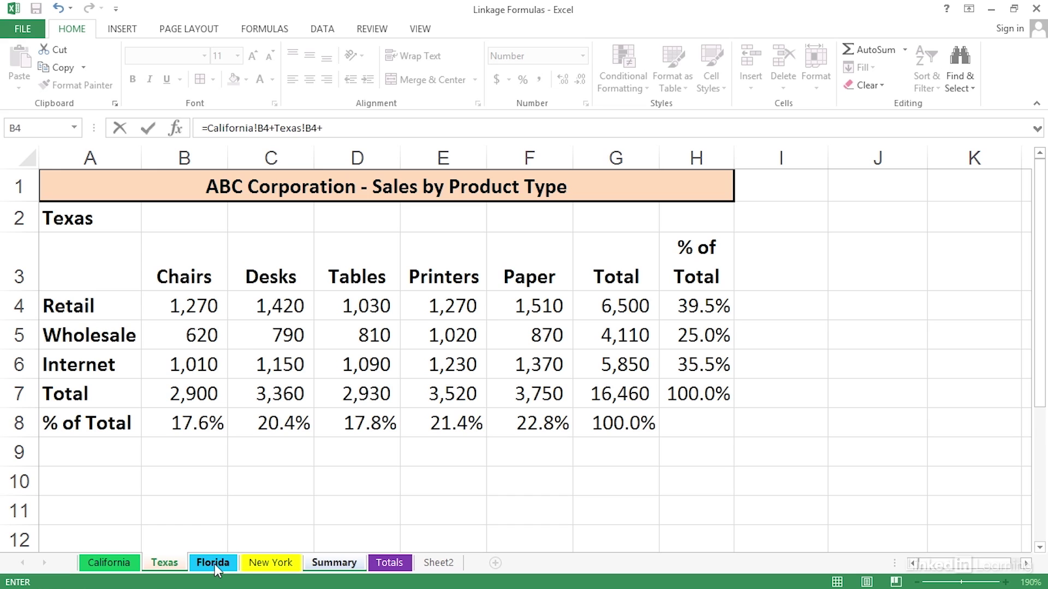
click(215, 564)
click(182, 303)
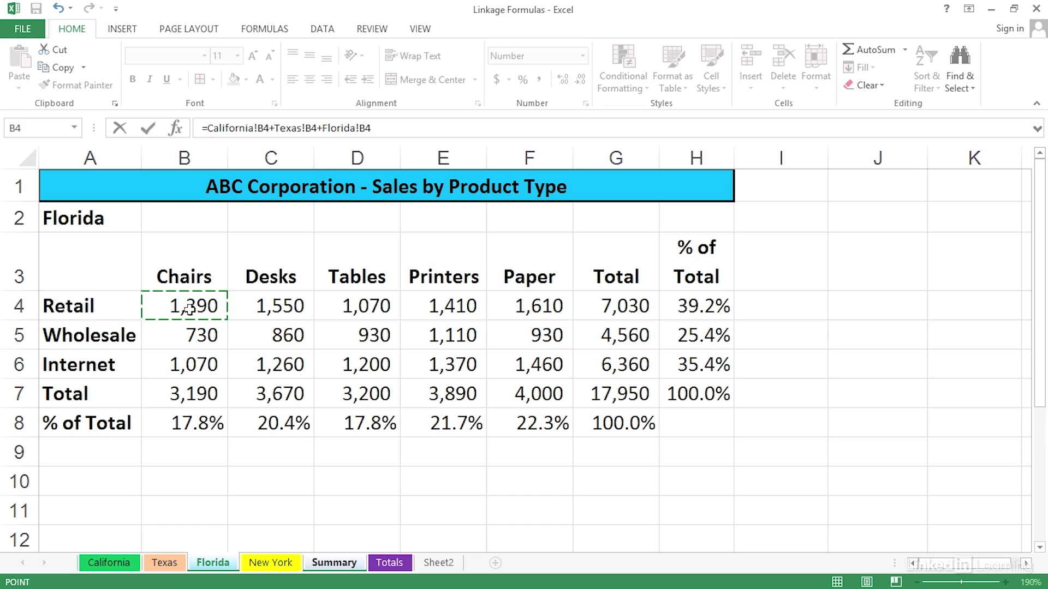
text(+)
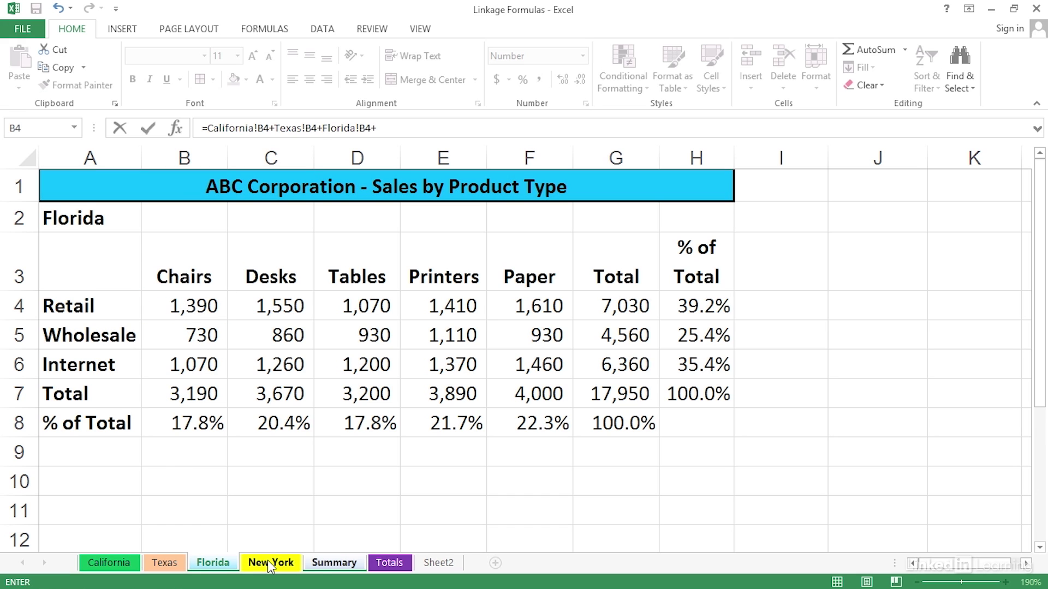
click(270, 563)
click(196, 306)
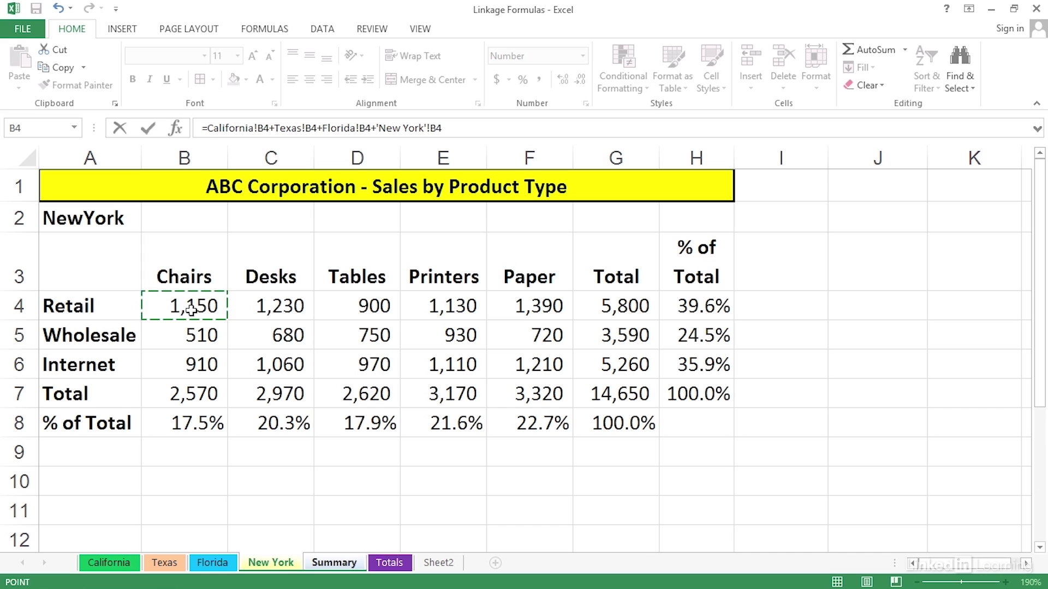
key(ctrl+Return)
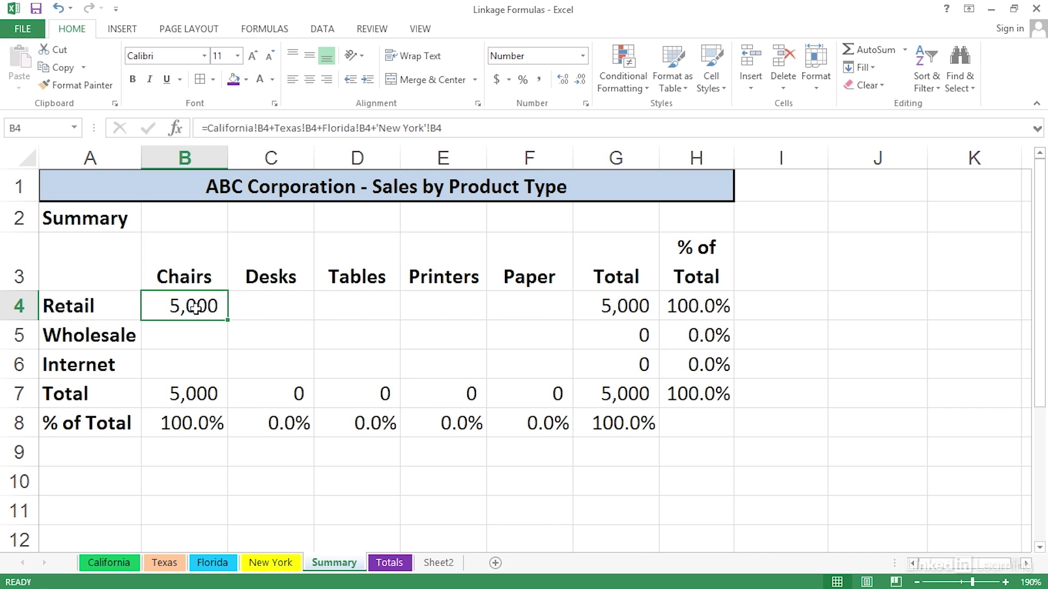
double_click(197, 306)
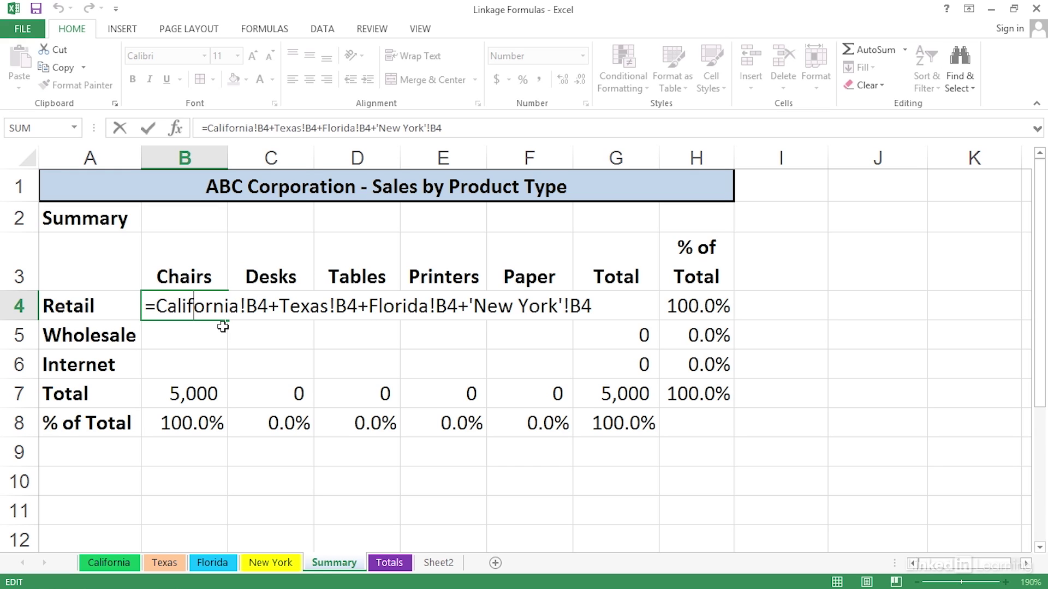
Replace Summary B4 with the 3D formula =SUM('California:New York'!B4).
key(Return)
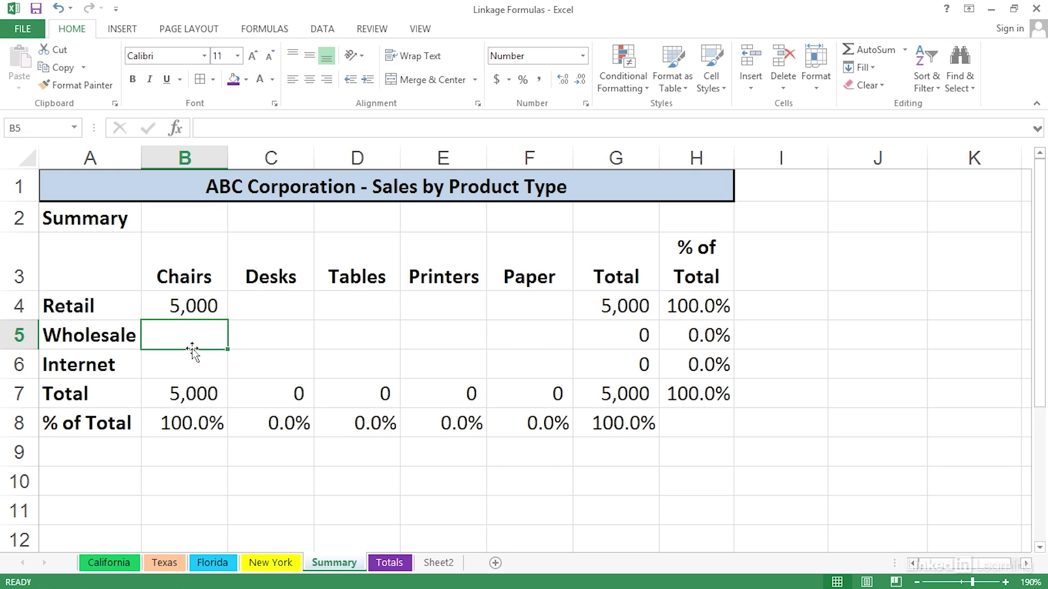
click(209, 304)
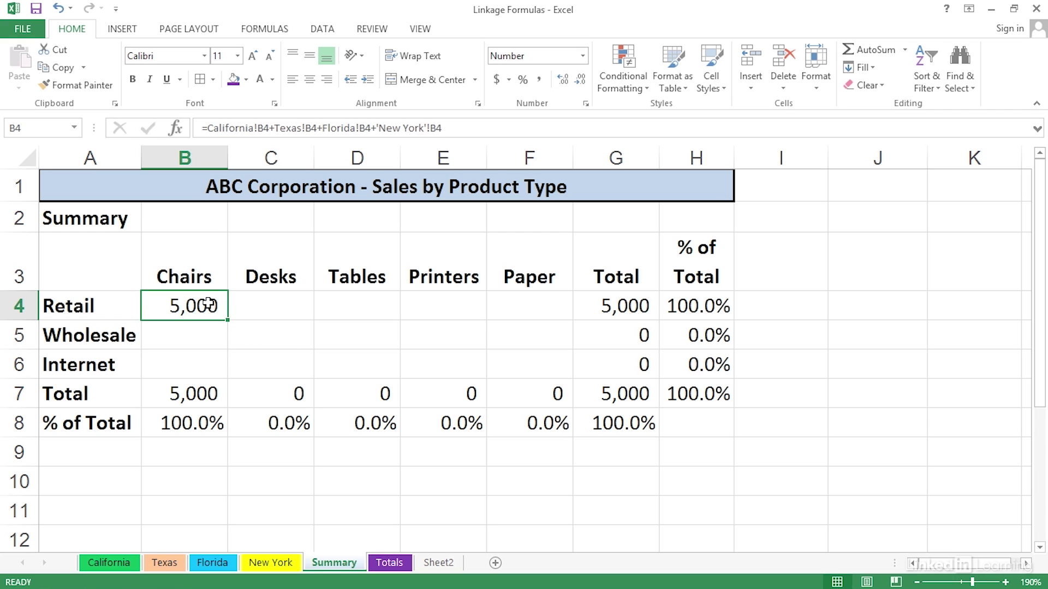
key(alt+equal)
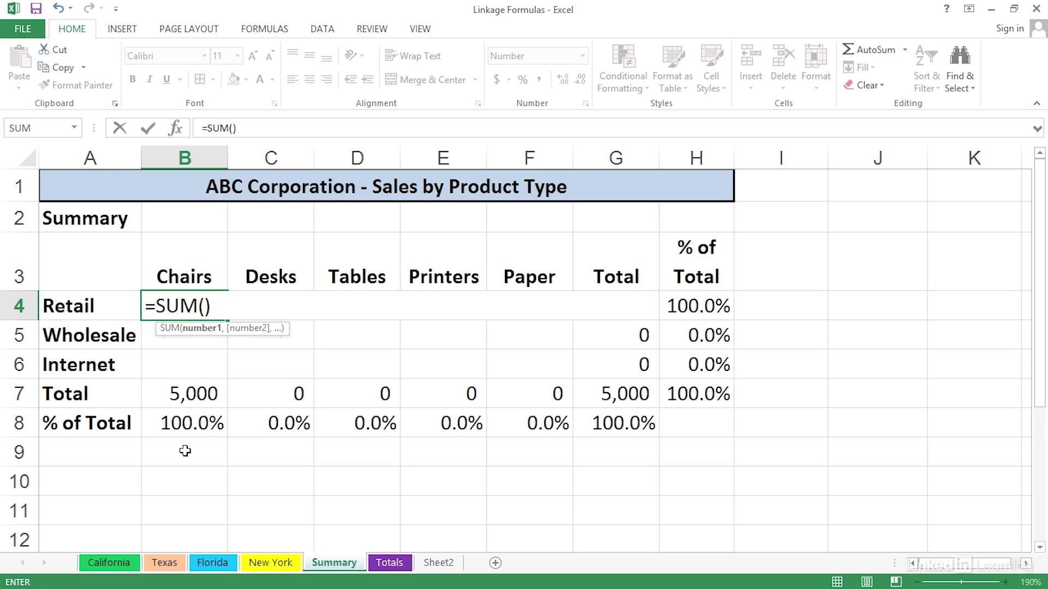
click(100, 559)
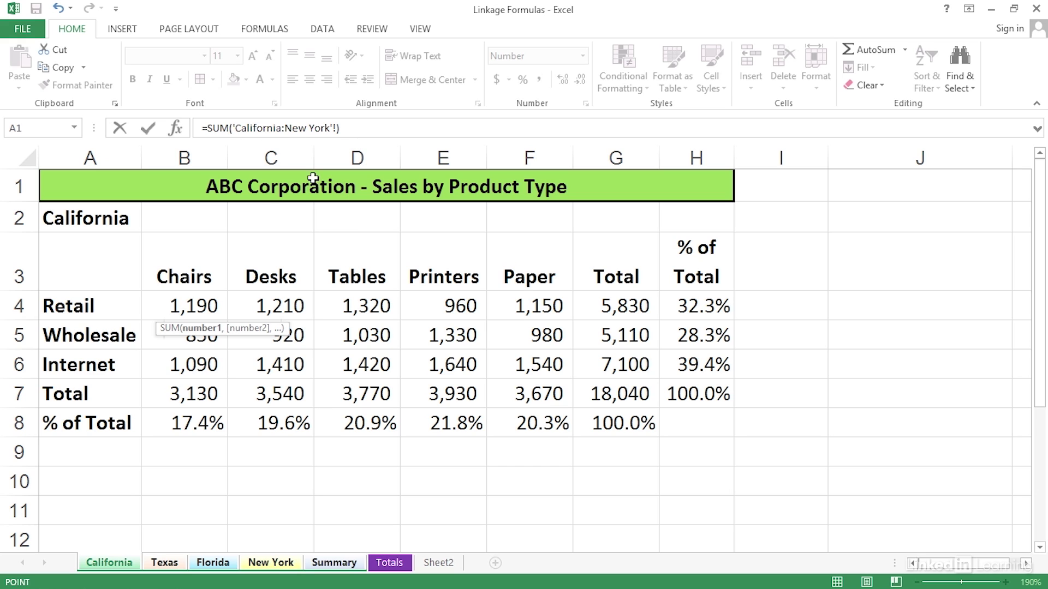
click(184, 305)
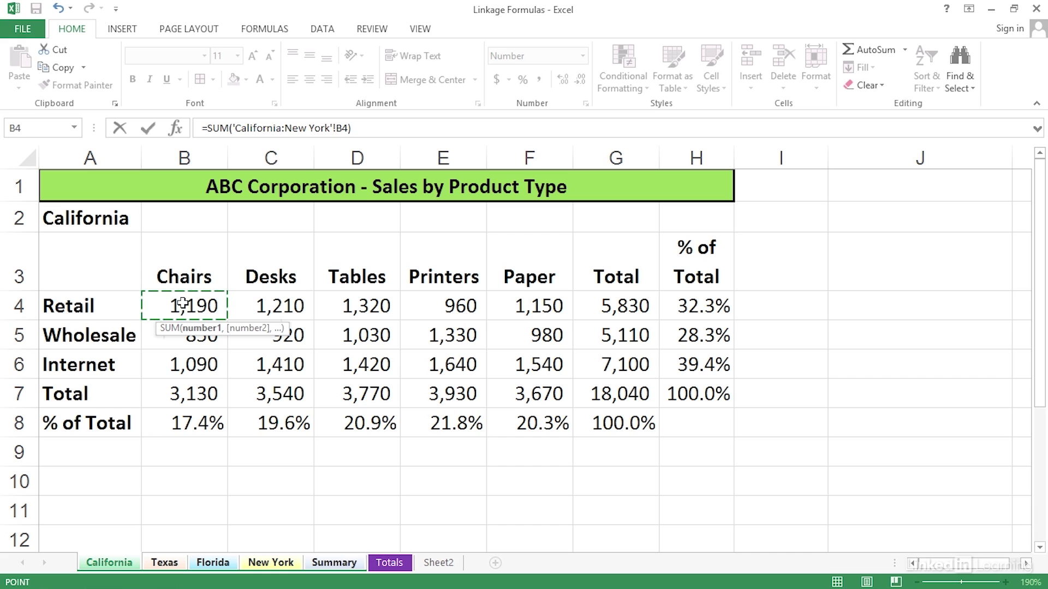
key(Return)
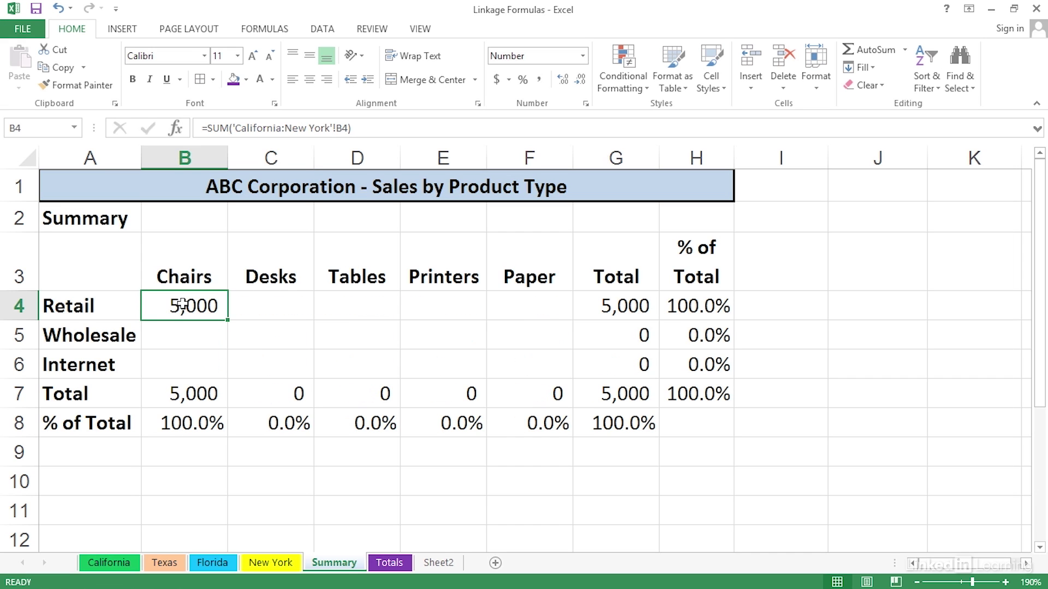
double_click(183, 304)
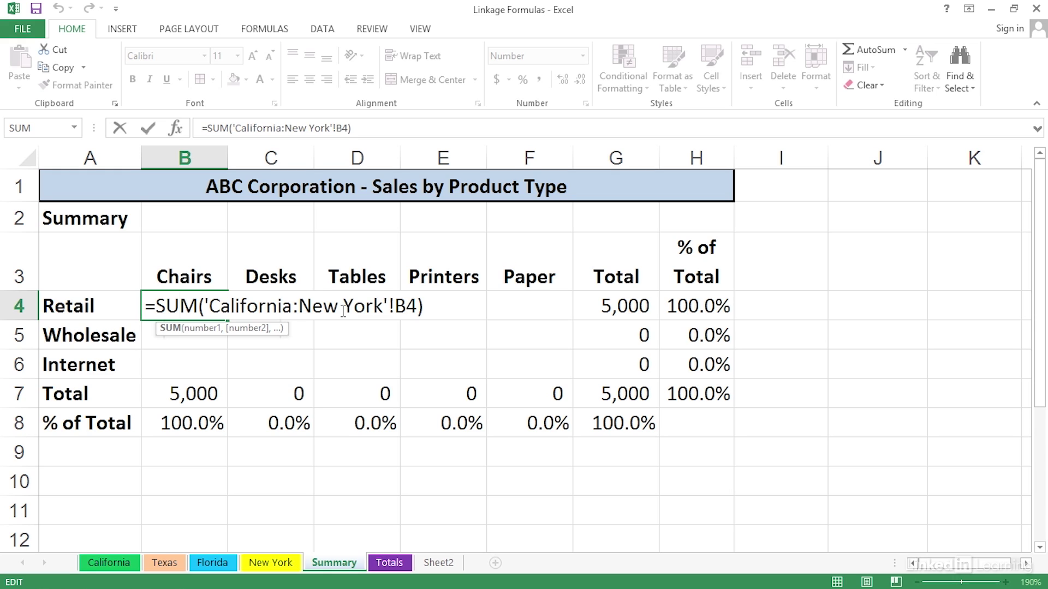
Copy B4's 3D SUM down to row 6 and across to column F, totalling 67,100.
double_click(295, 305)
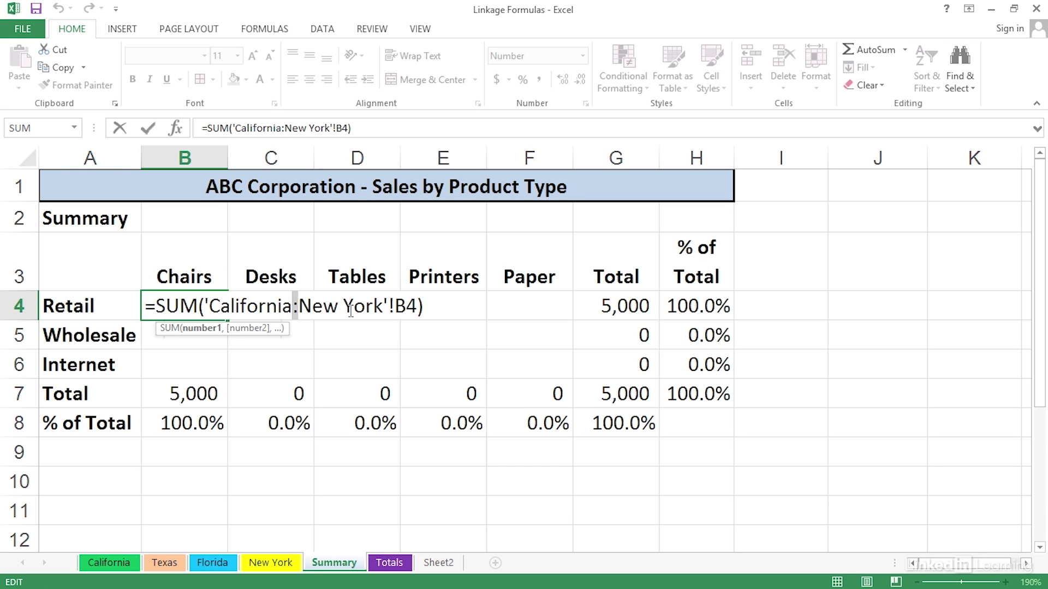
click(383, 306)
key(ctrl+Return)
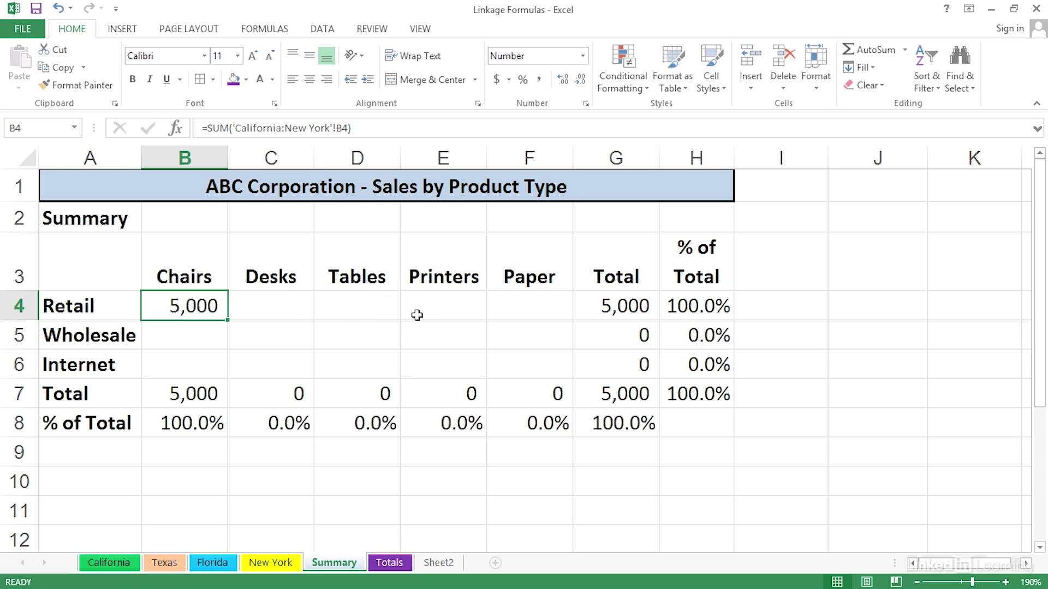
drag(223, 318, 224, 376)
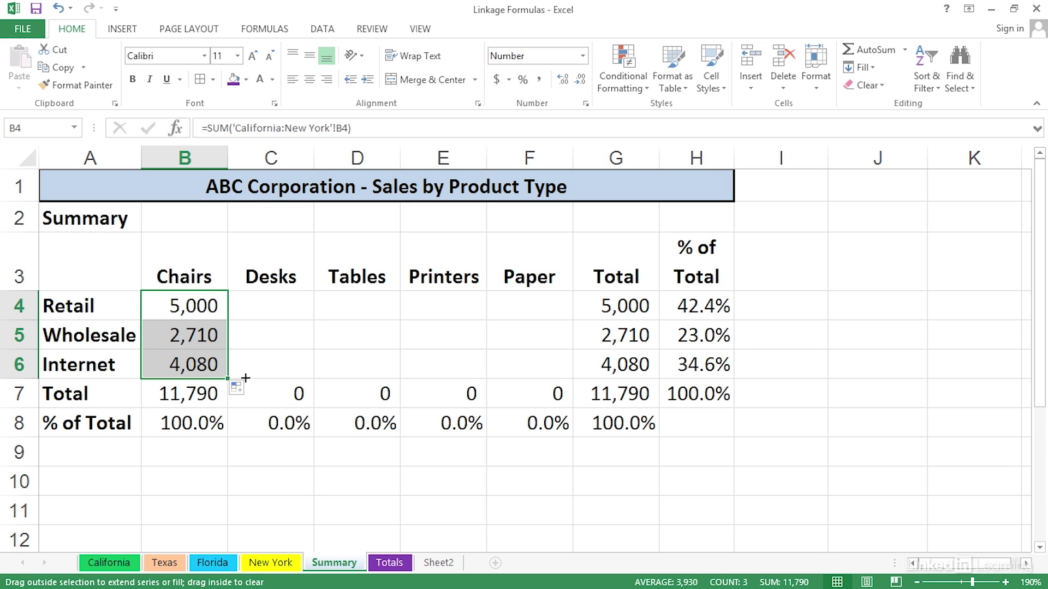
drag(228, 378, 544, 371)
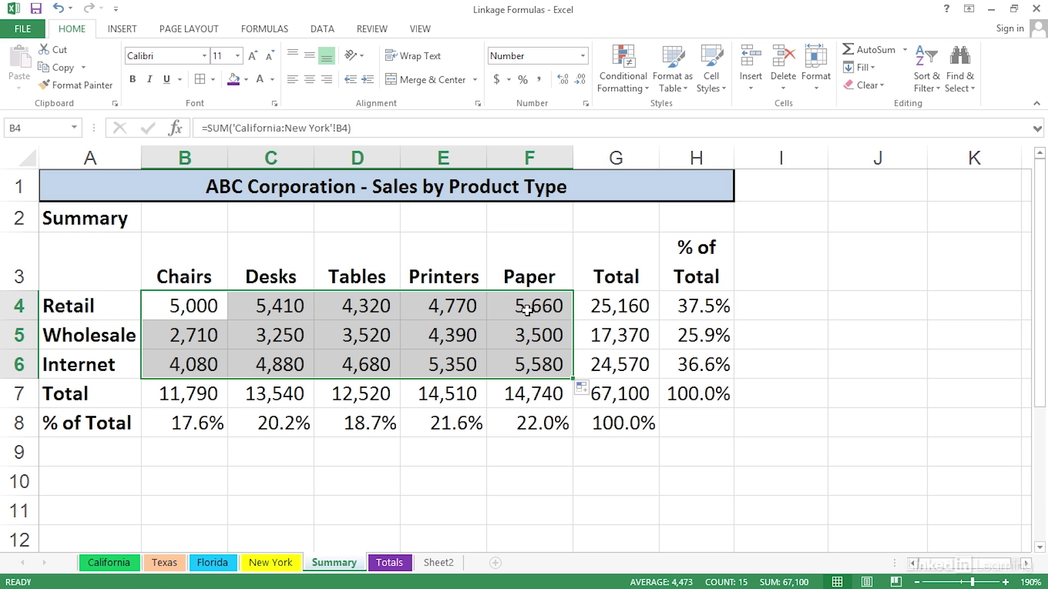
click(528, 310)
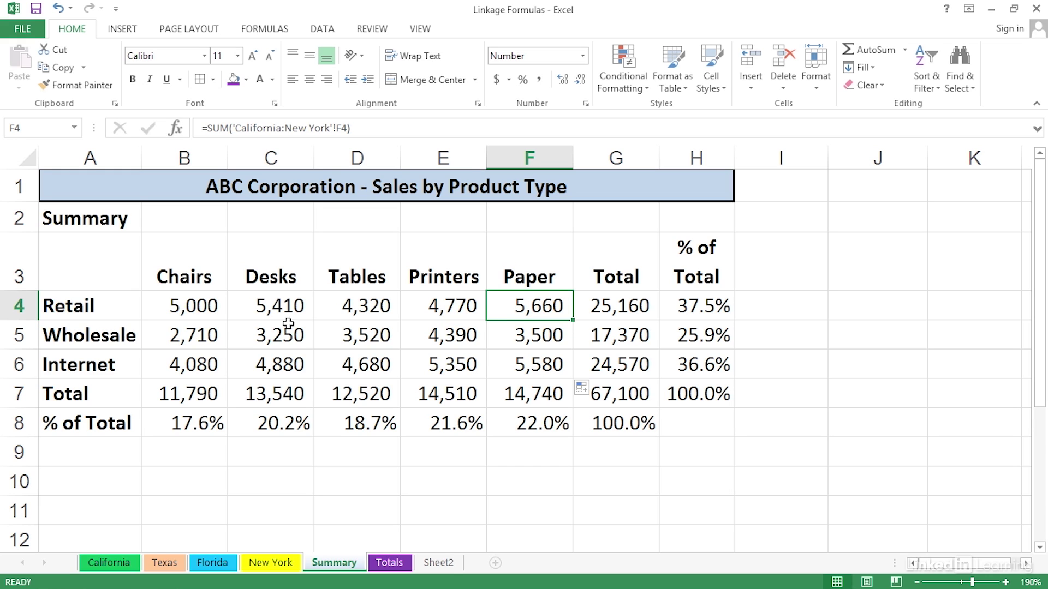
click(197, 306)
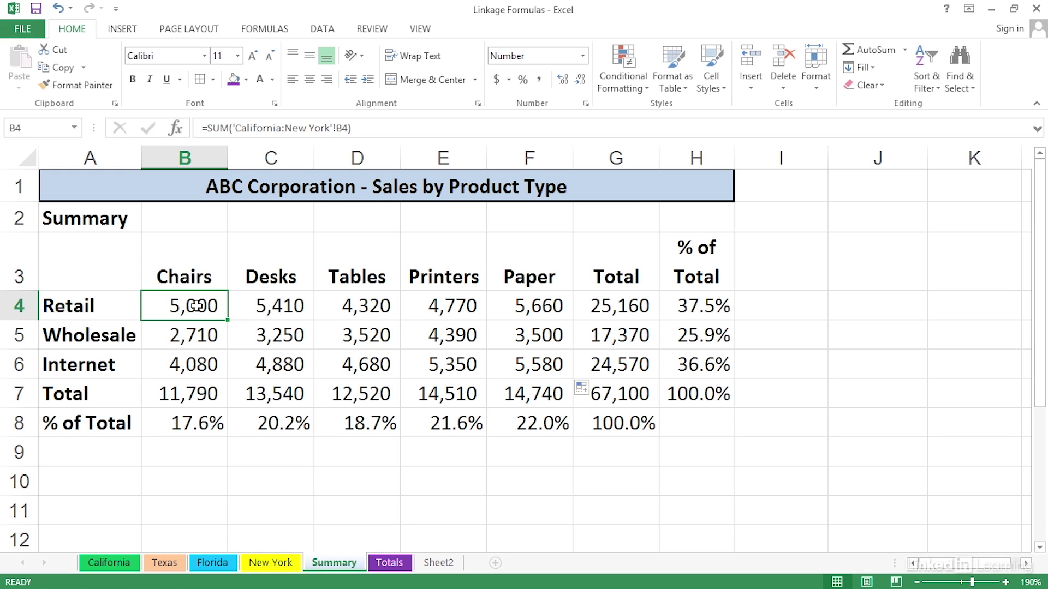
Enter the label Chairs in Totals cell A7 and select B7 beside it.
click(388, 562)
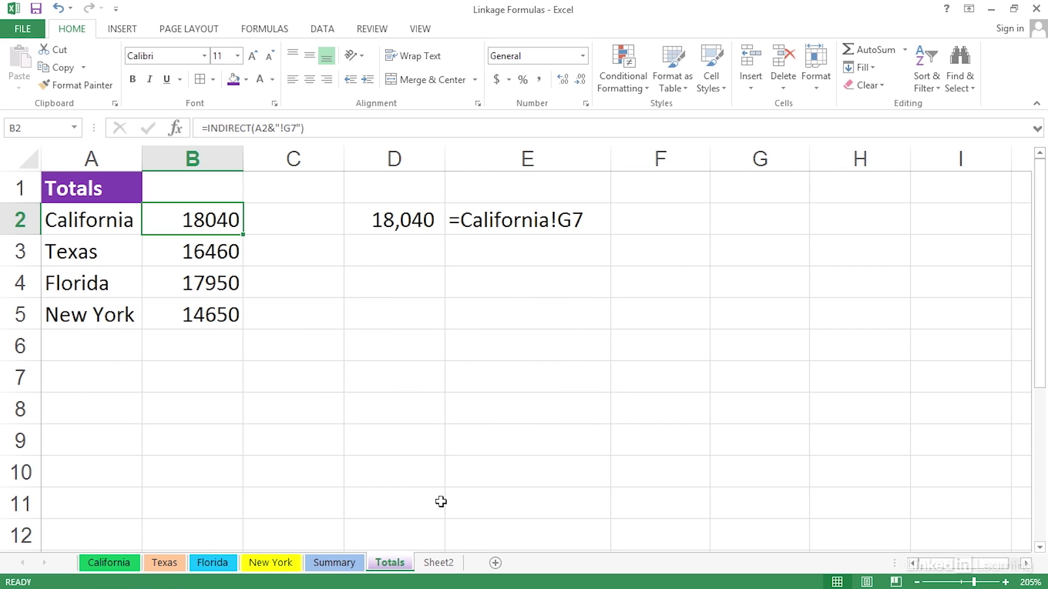
click(87, 379)
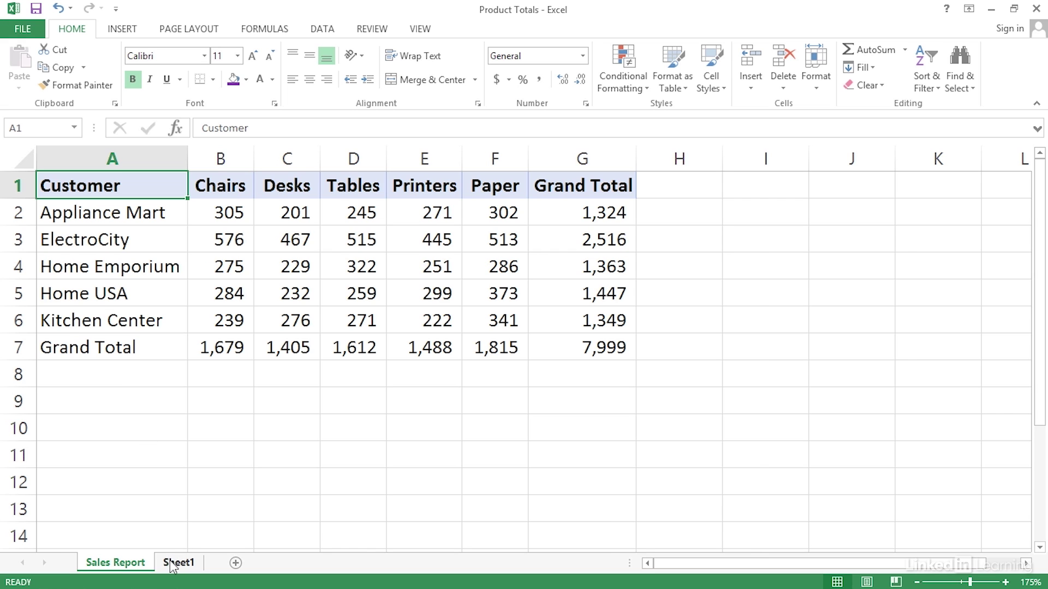
click(178, 563)
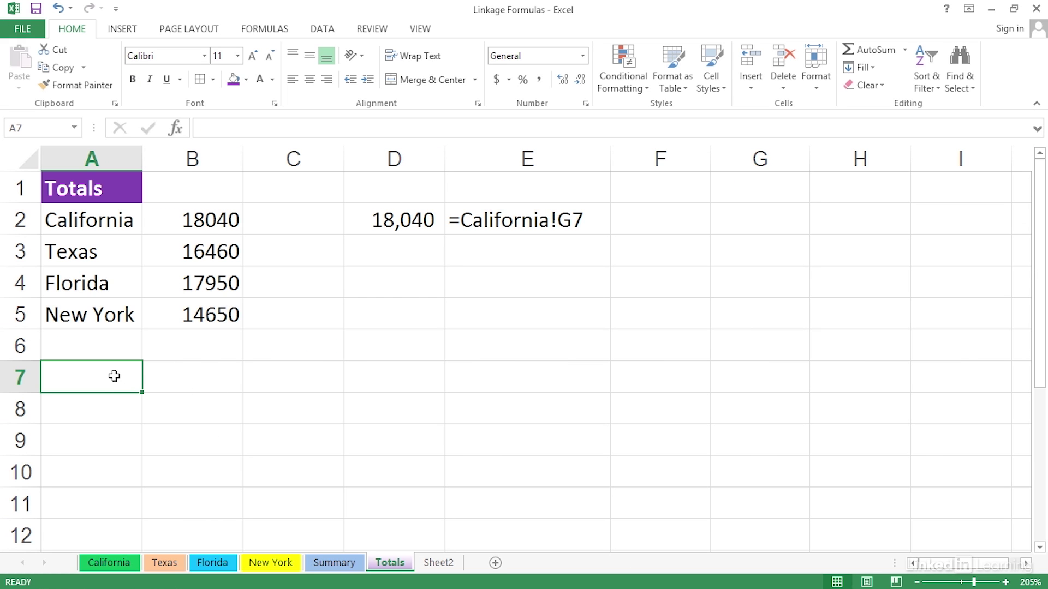
text(Chairs)
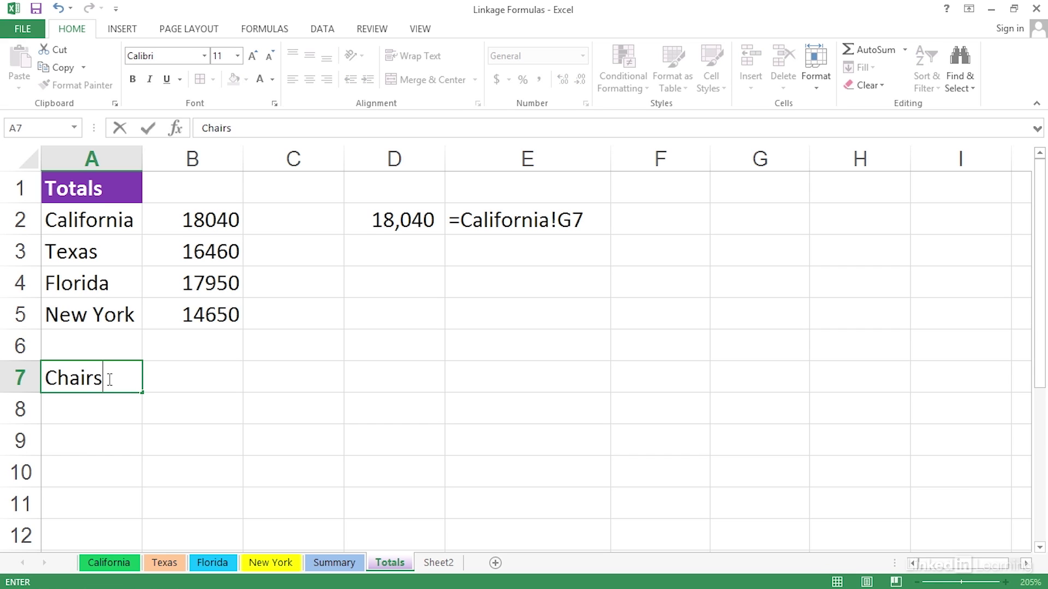
key(Return)
click(193, 379)
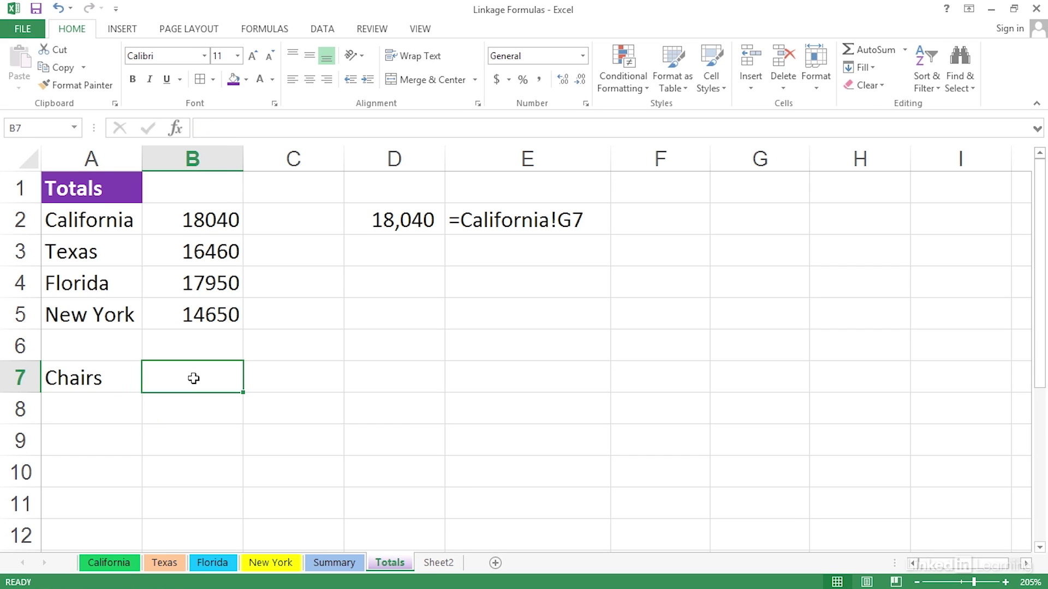
text(=)
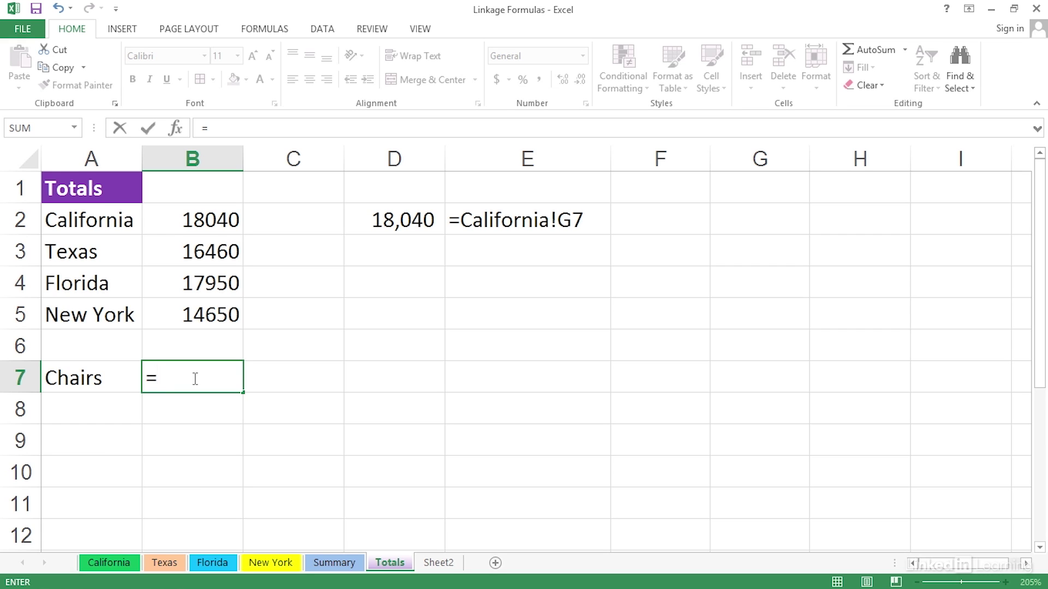
Set Totals B7 to link to Product Totals' Sales Report B7 Chairs total, showing 1679.
click(420, 30)
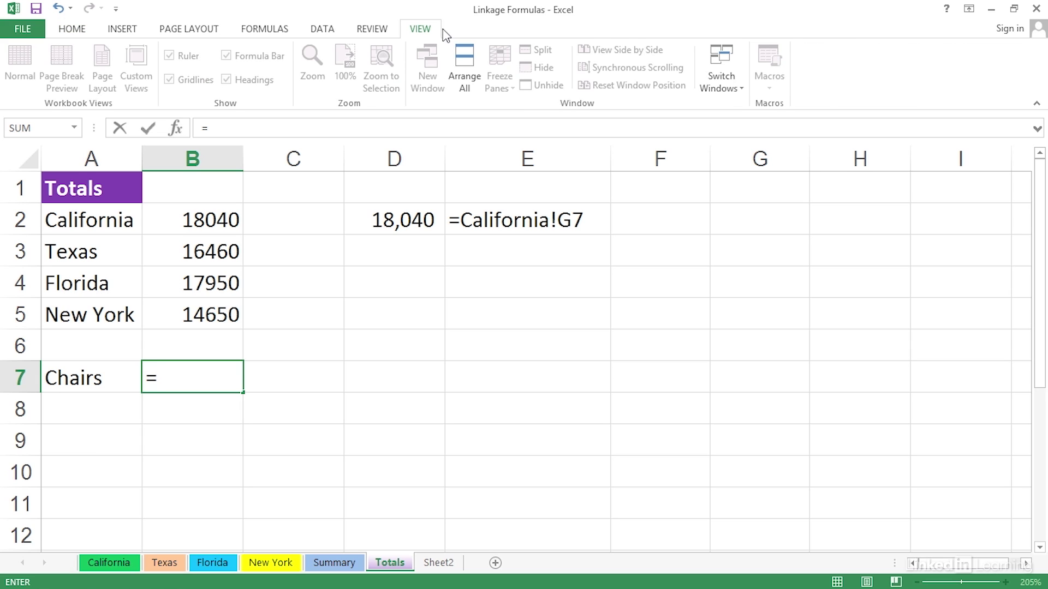
click(728, 71)
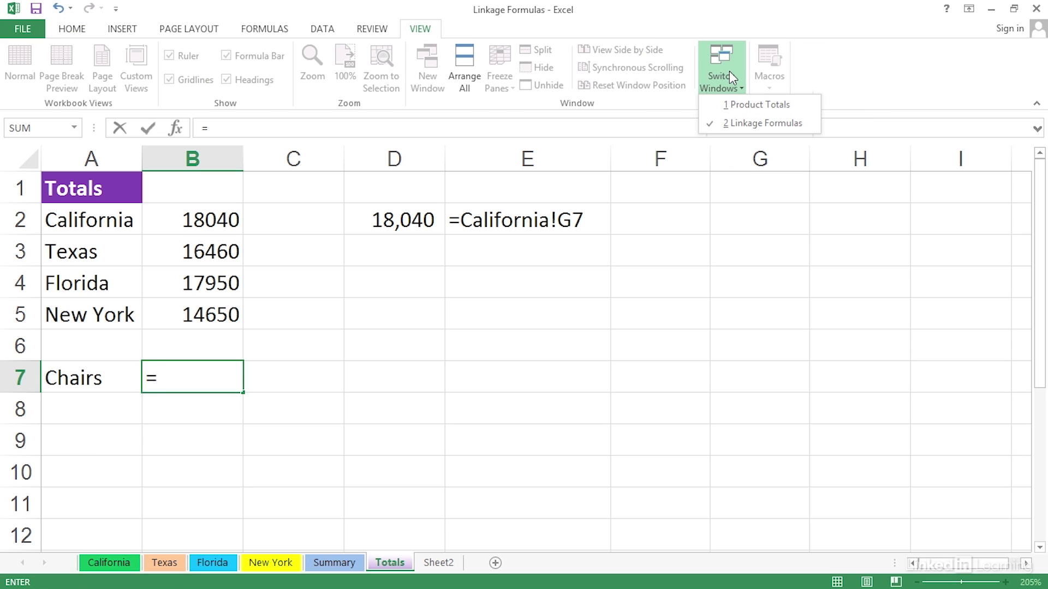
click(744, 107)
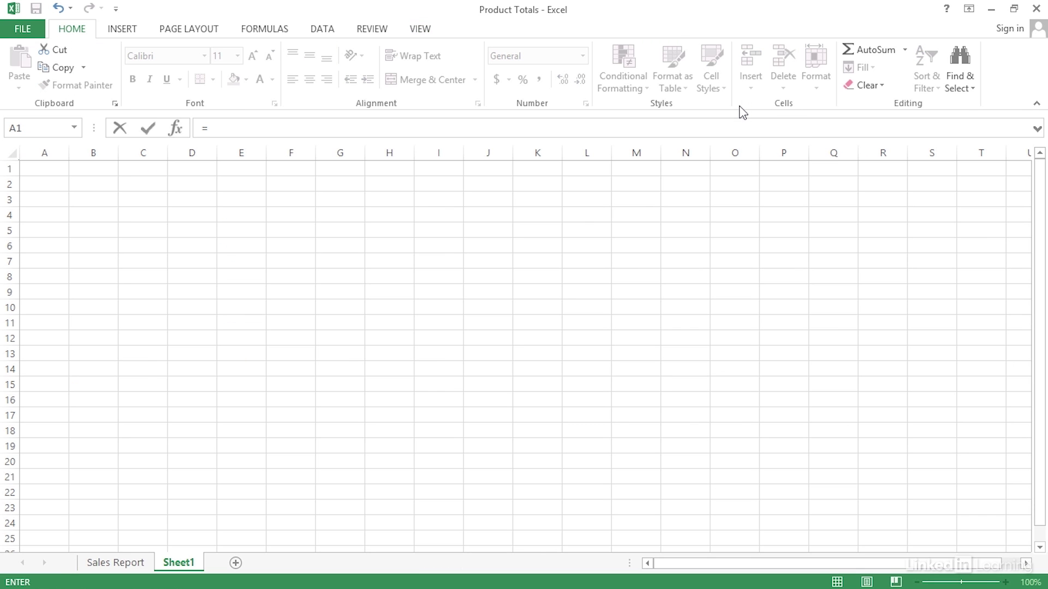
click(119, 563)
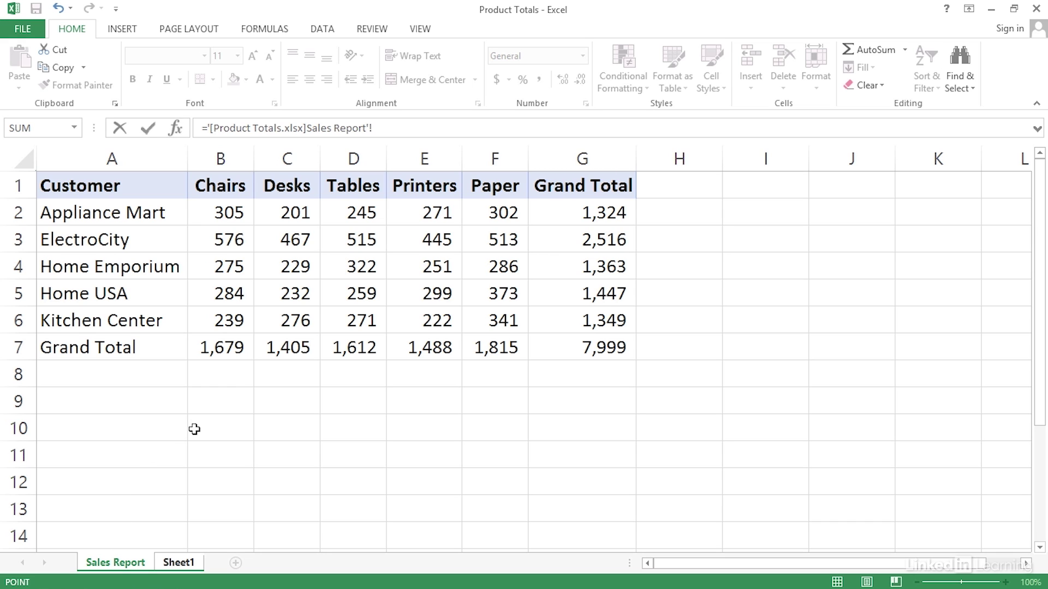
click(226, 344)
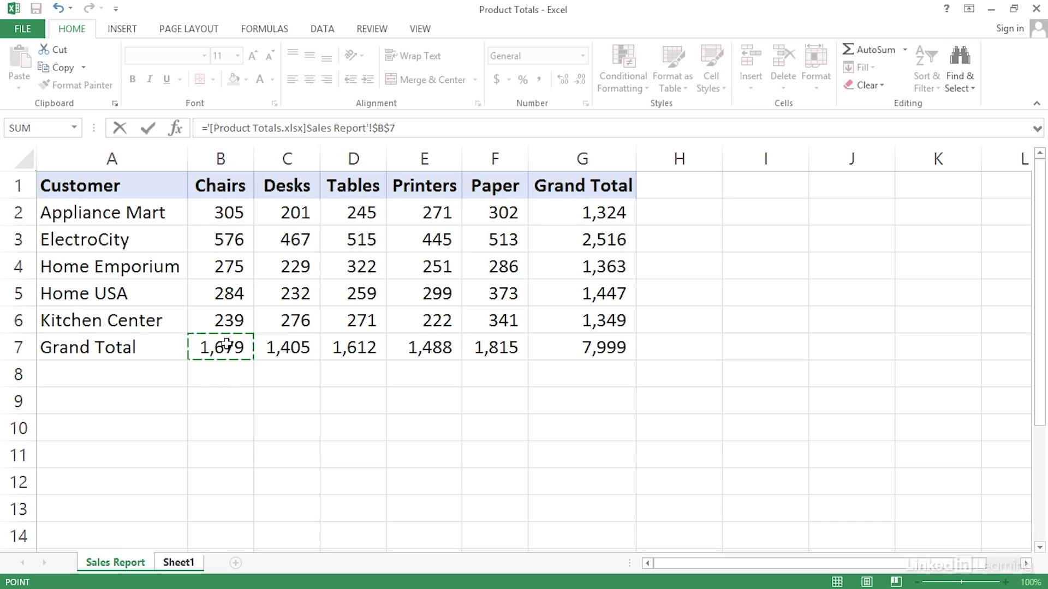
key(Return)
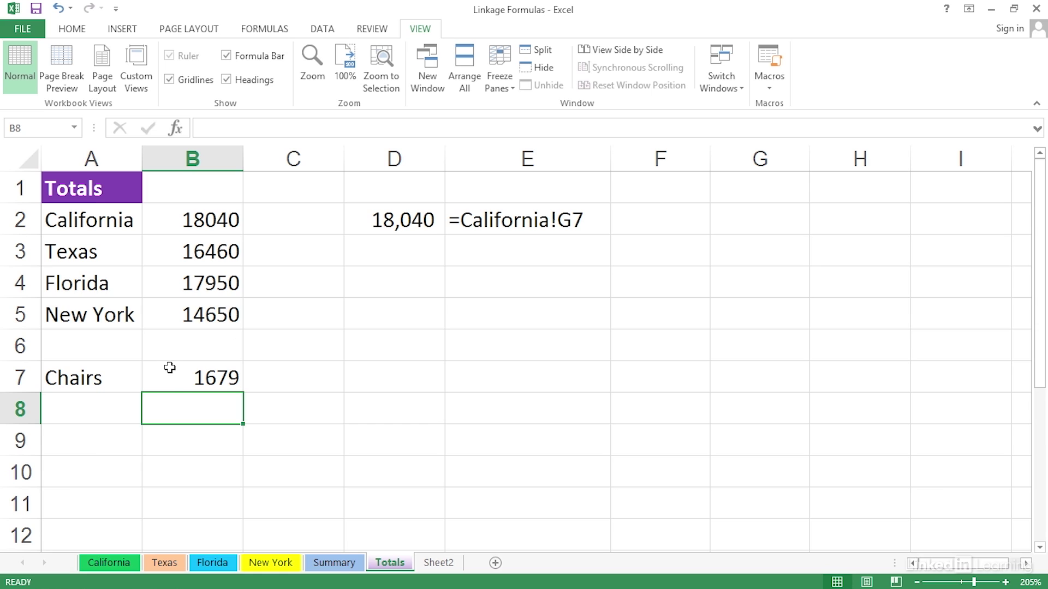
double_click(179, 378)
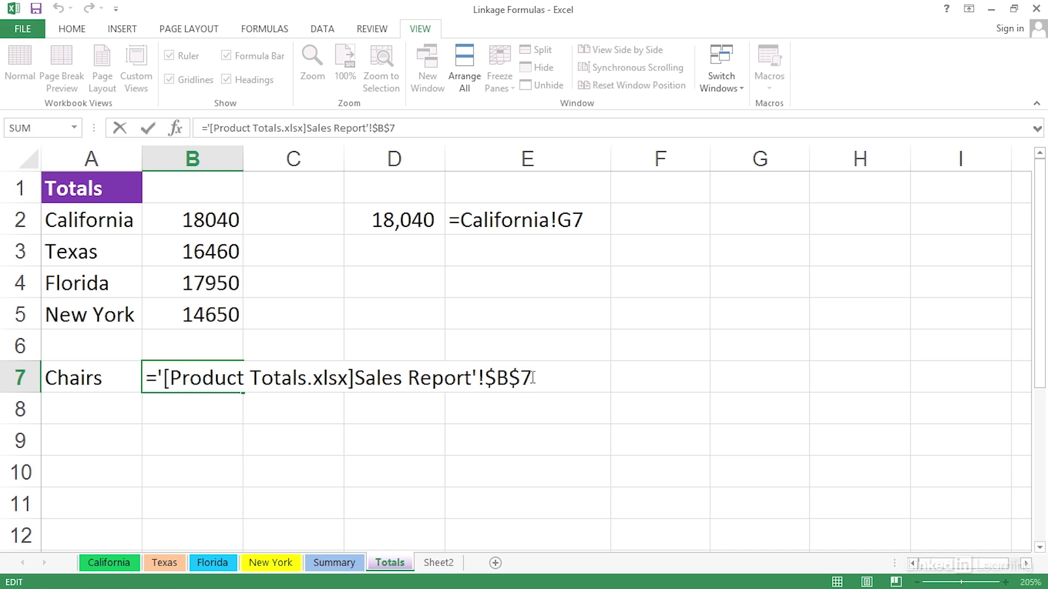
drag(536, 375, 159, 370)
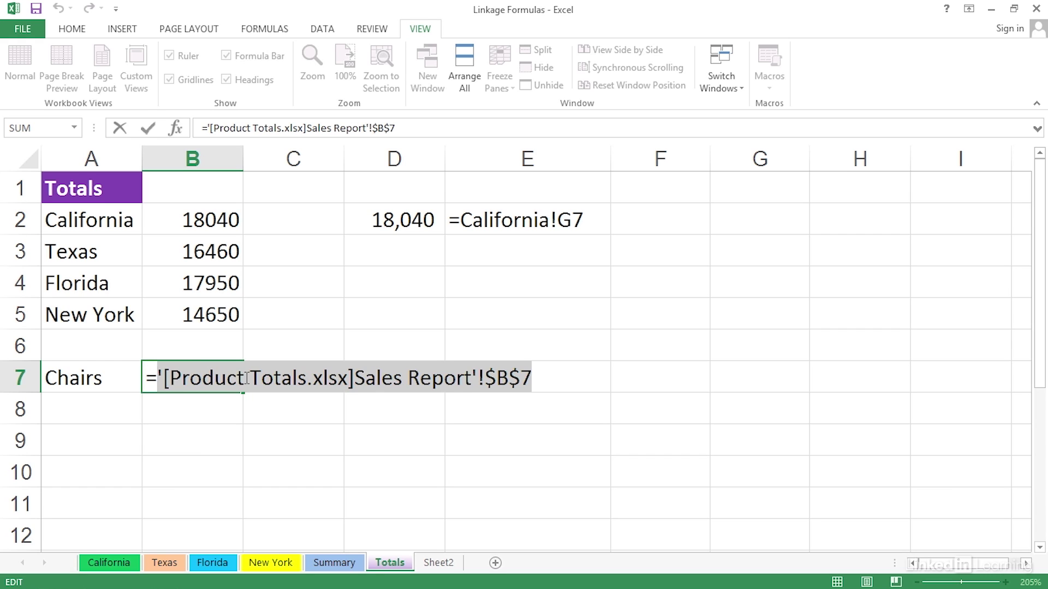
click(403, 379)
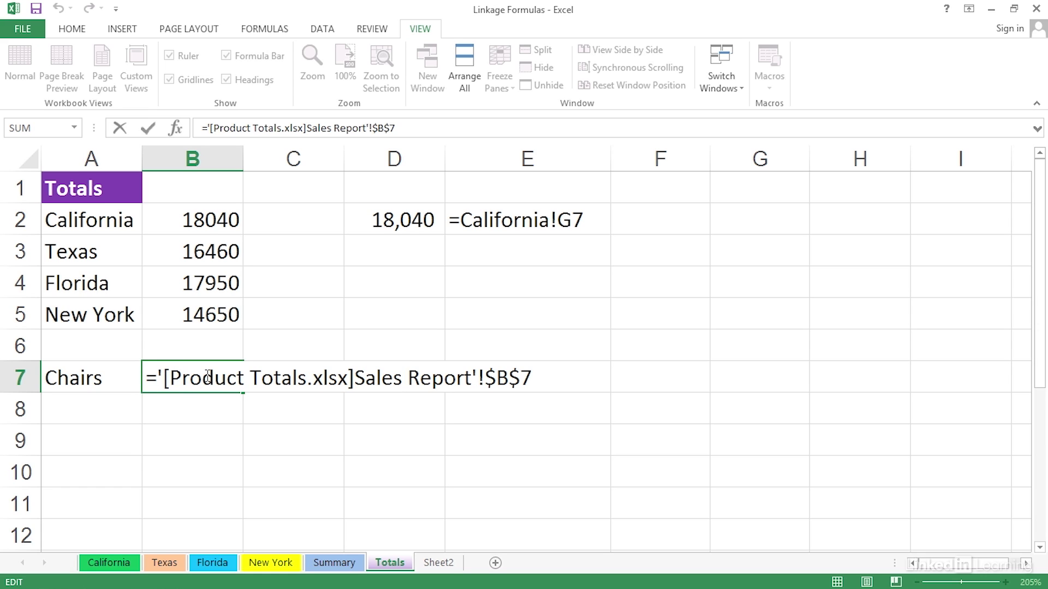
key(Return)
click(199, 378)
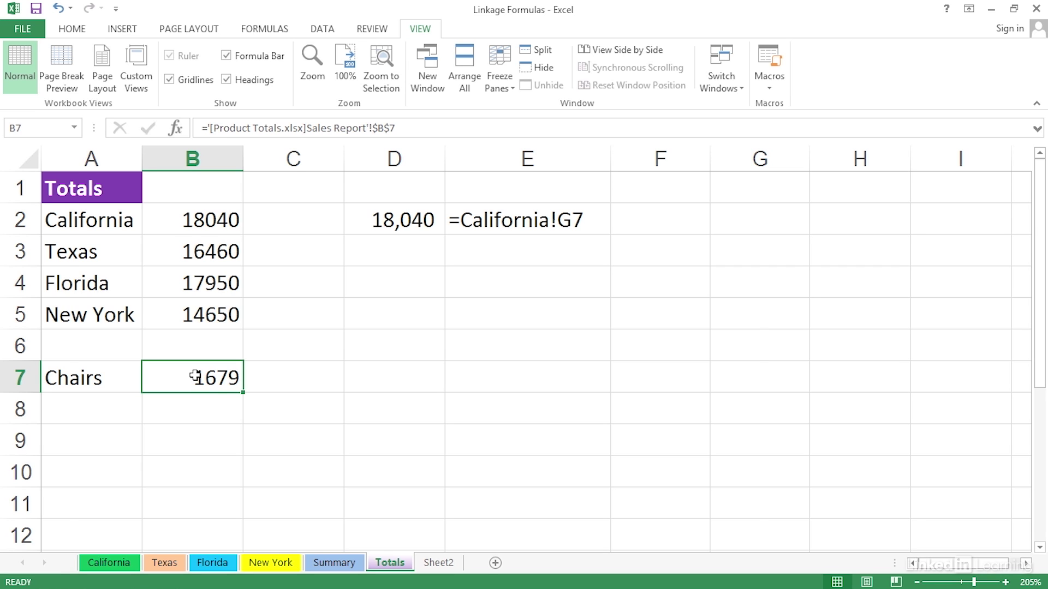
Close the Product Totals workbook and return to Linkage Formulas.
key(ctrl+Tab)
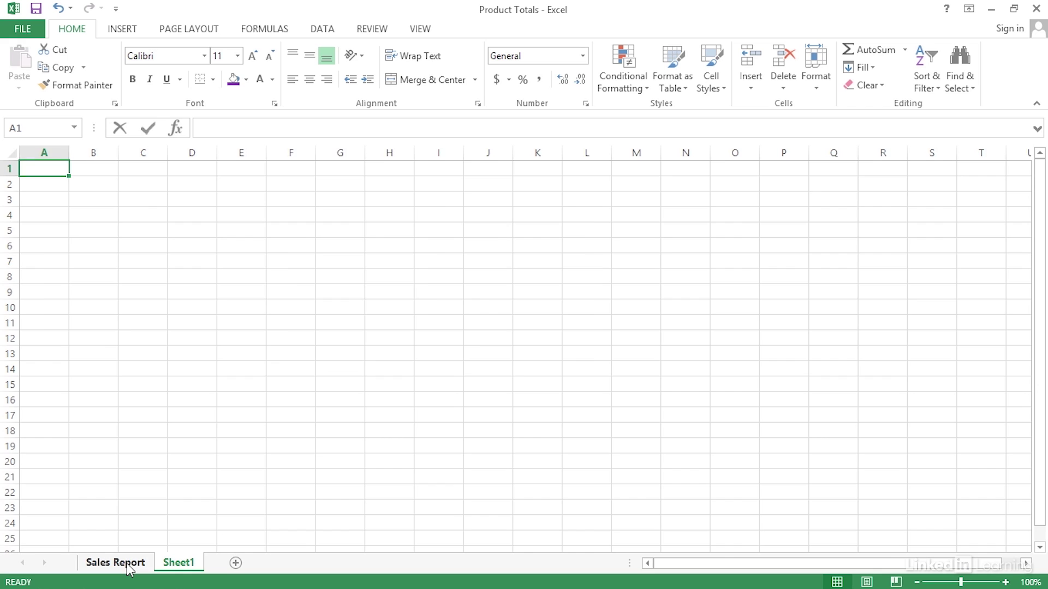
click(129, 565)
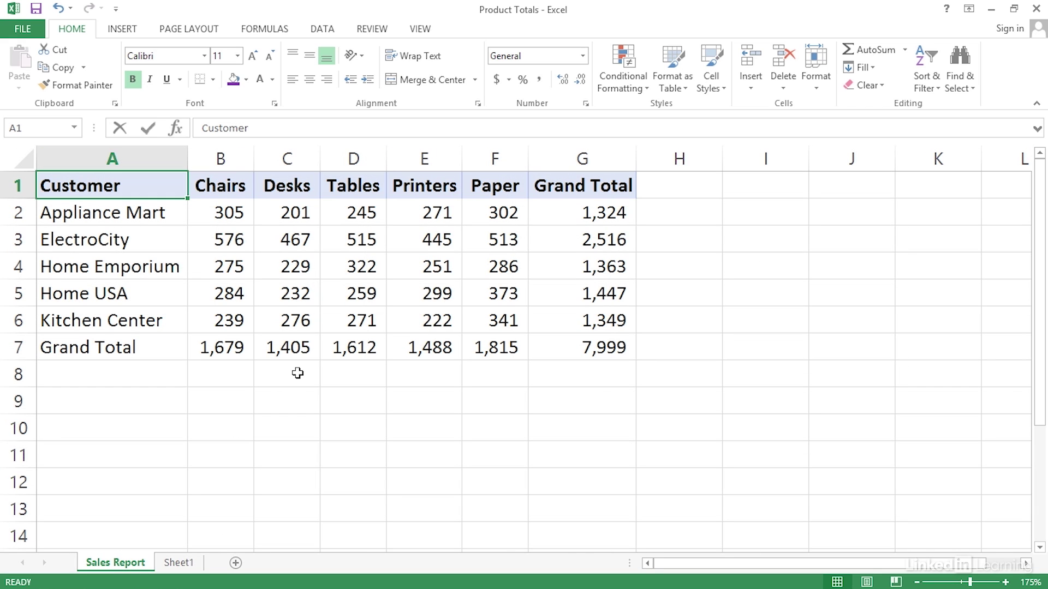
key(ctrl+Tab)
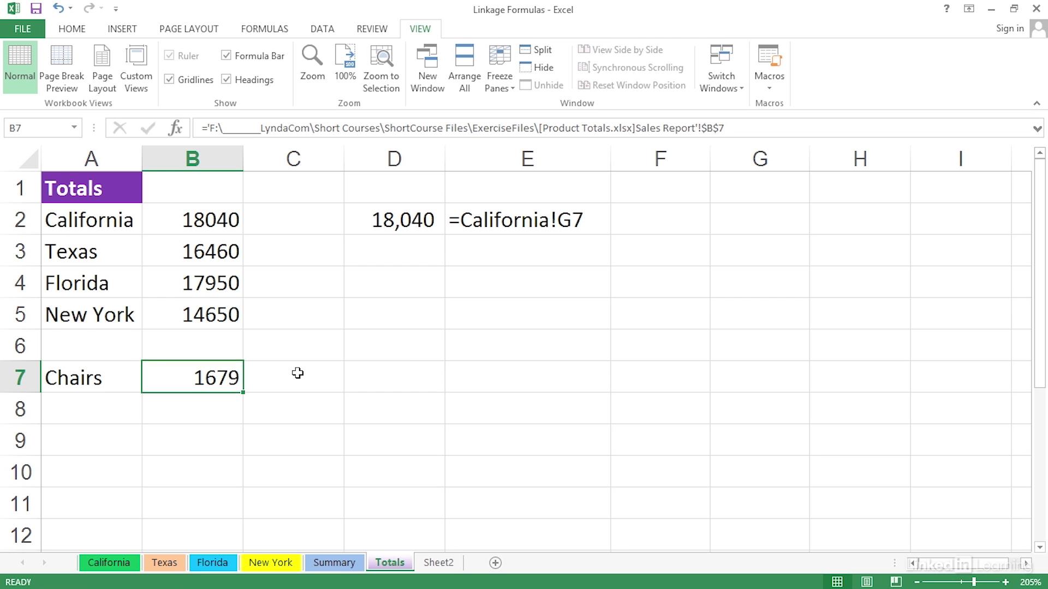
Inspect the B7 Chairs link, now showing Product Totals' full file path and still 1679.
double_click(175, 377)
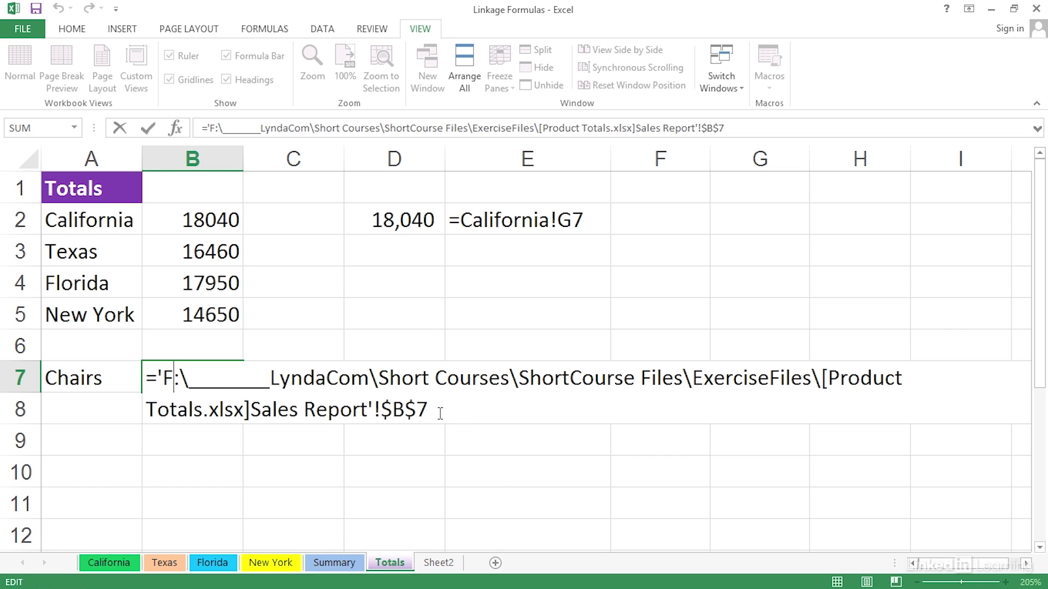
drag(431, 407, 384, 408)
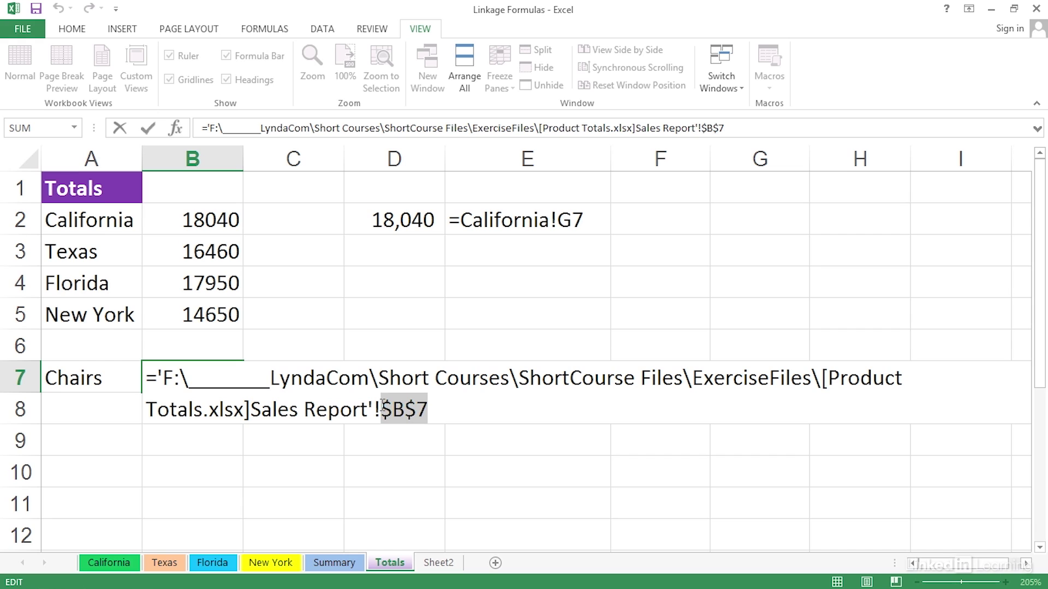
mouse_move(382, 407)
mouse_down()
mouse_move(236, 412)
mouse_move(837, 385)
mouse_move(679, 373)
mouse_move(509, 378)
mouse_up()
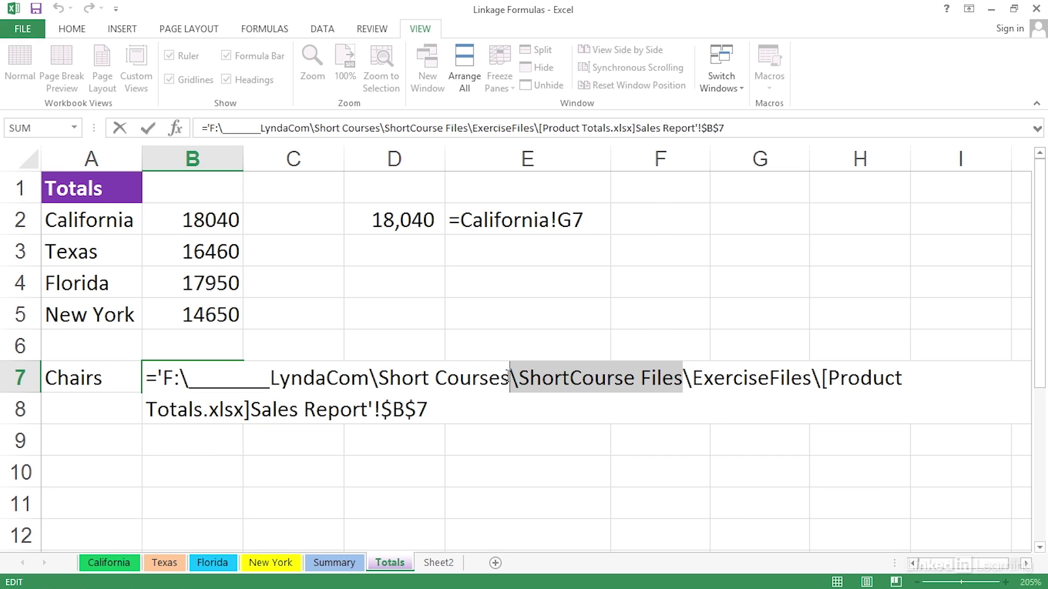
click(169, 378)
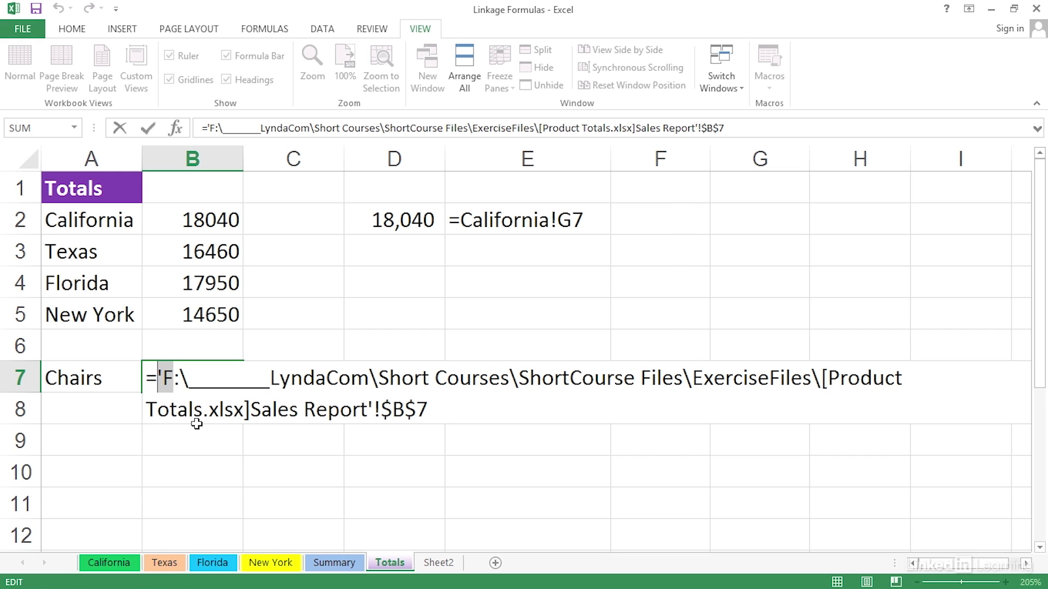
key(ctrl+Return)
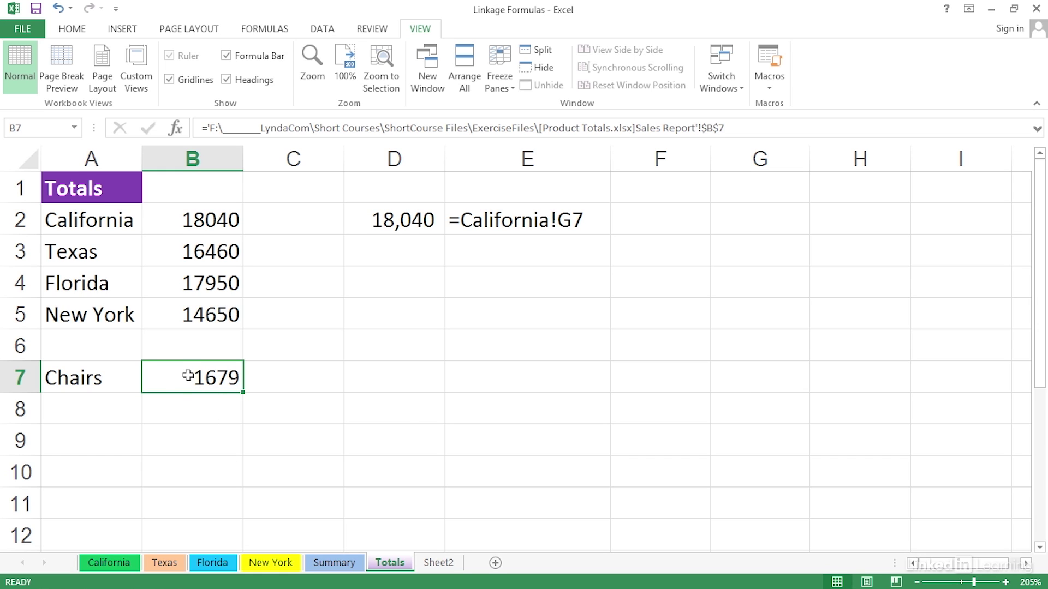
double_click(189, 377)
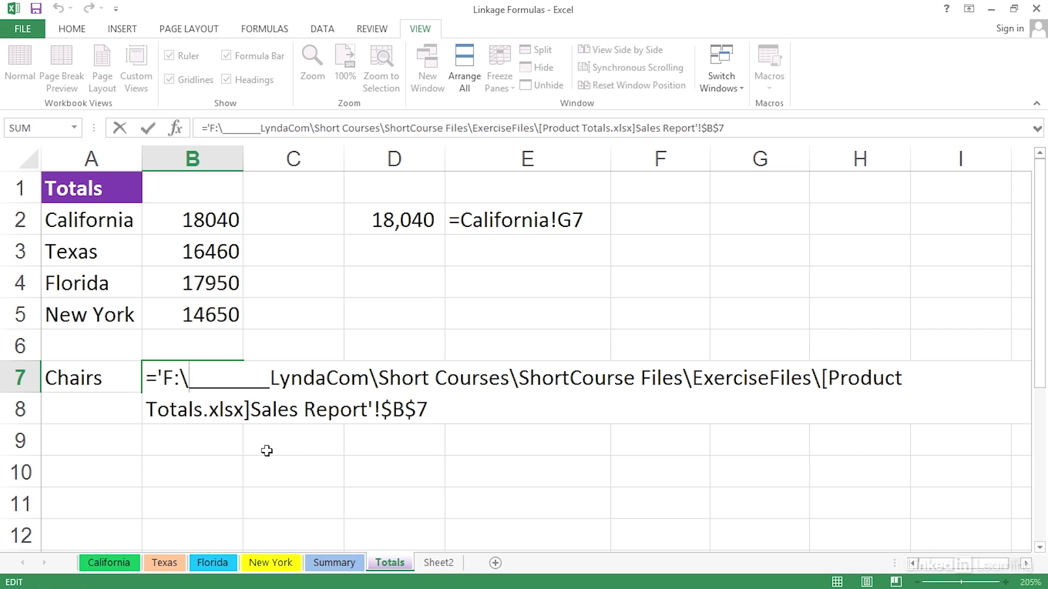
key(Escape)
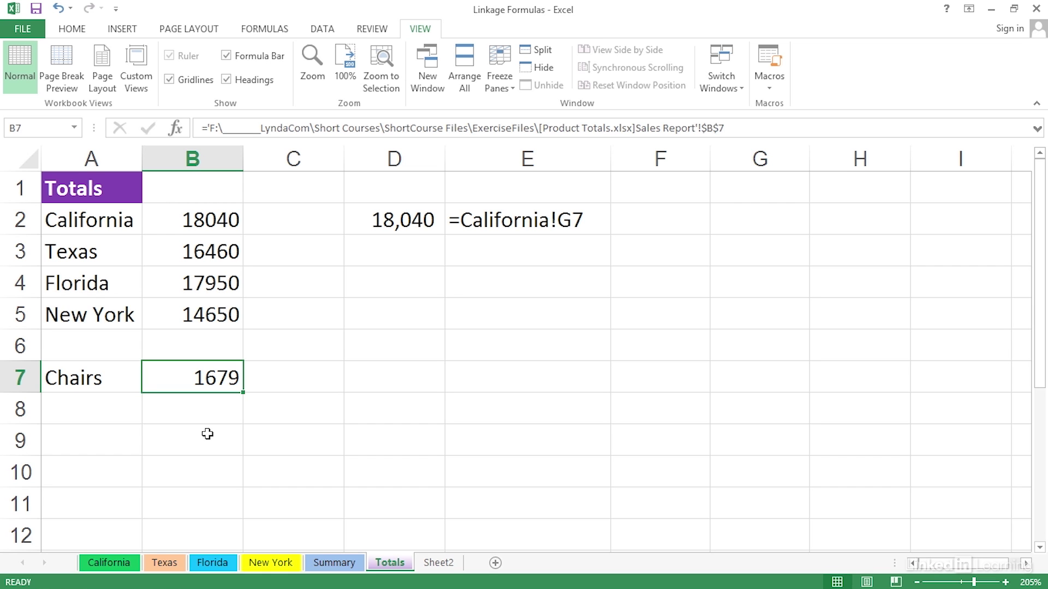
Reopen Product Totals from Recent Workbooks and return to Linkage Formulas.
key(ctrl+o)
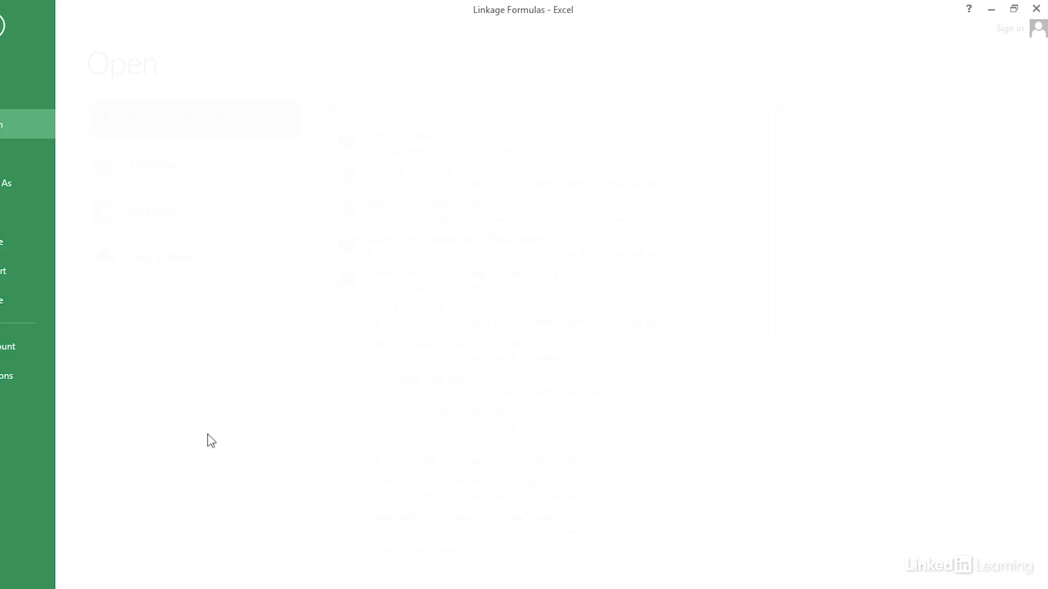
click(444, 136)
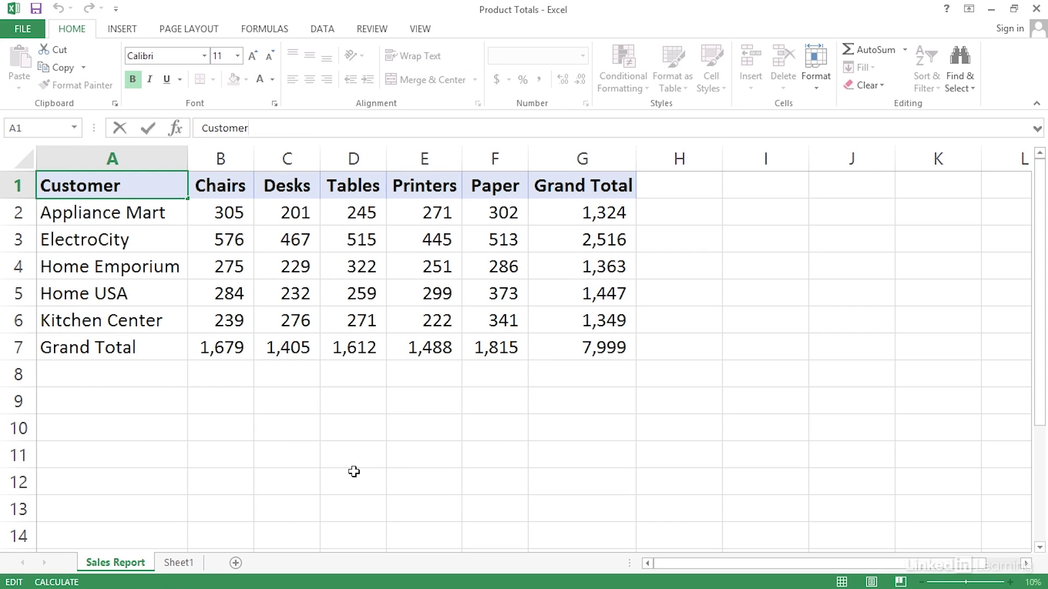
key(Return)
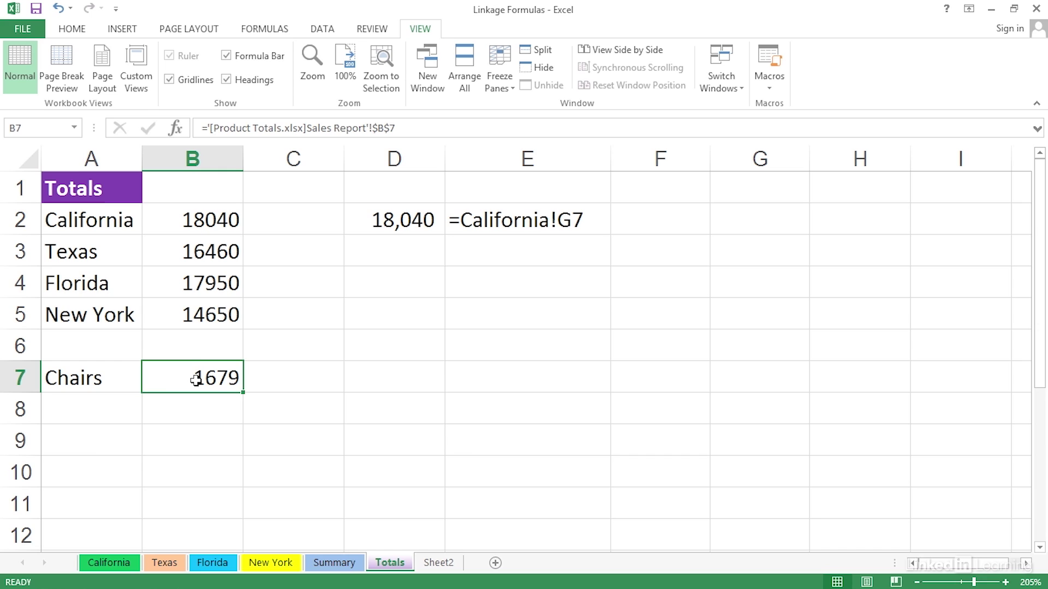
Inspect the shortened B7 link ='[Product Totals.xlsx]Sales Report'!$B$7 and its workbook name.
double_click(197, 378)
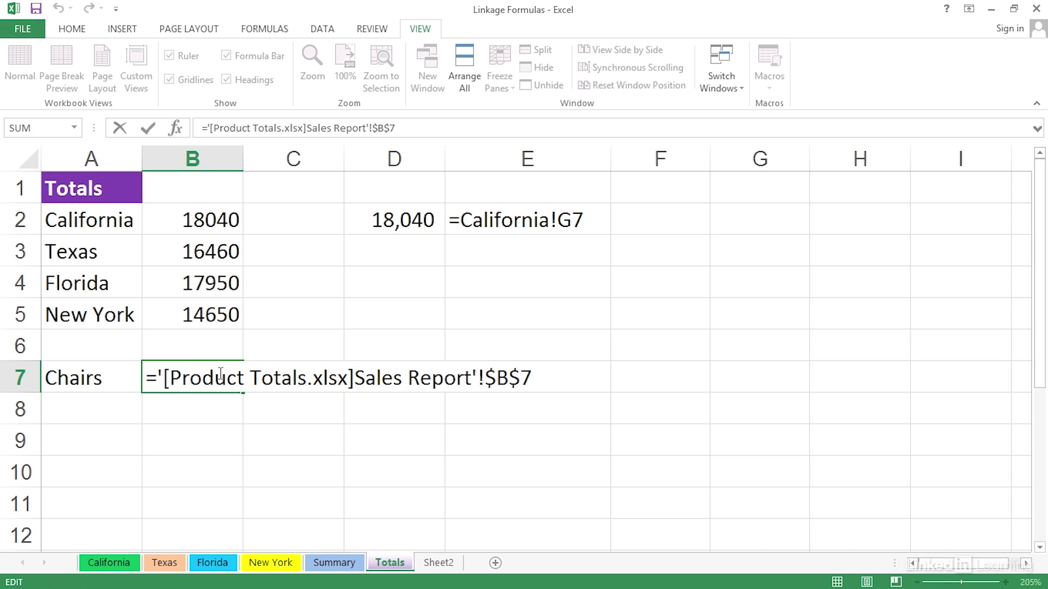
click(239, 379)
drag(238, 378, 249, 379)
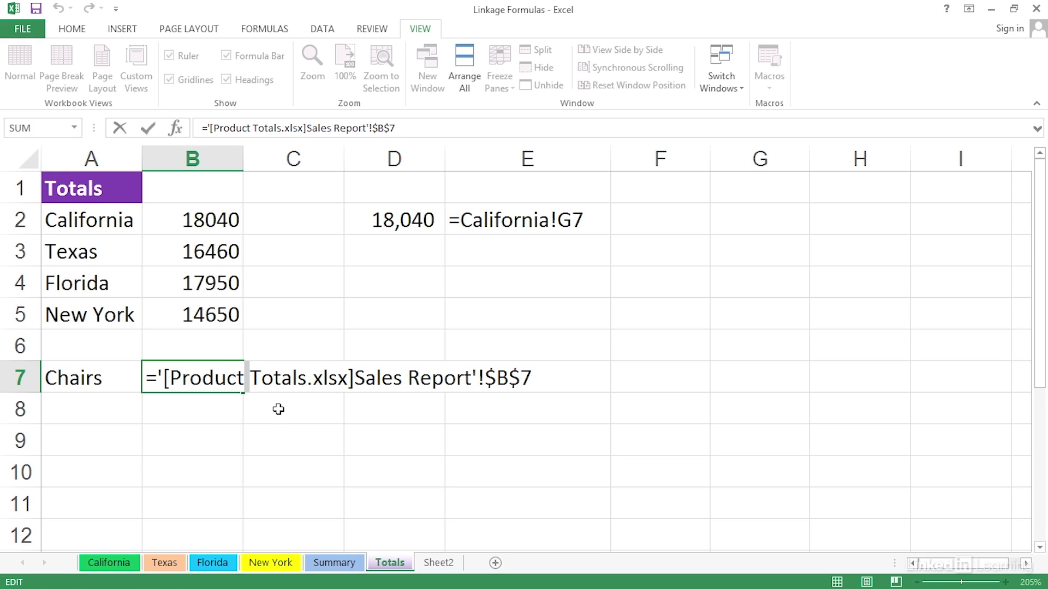
click(330, 379)
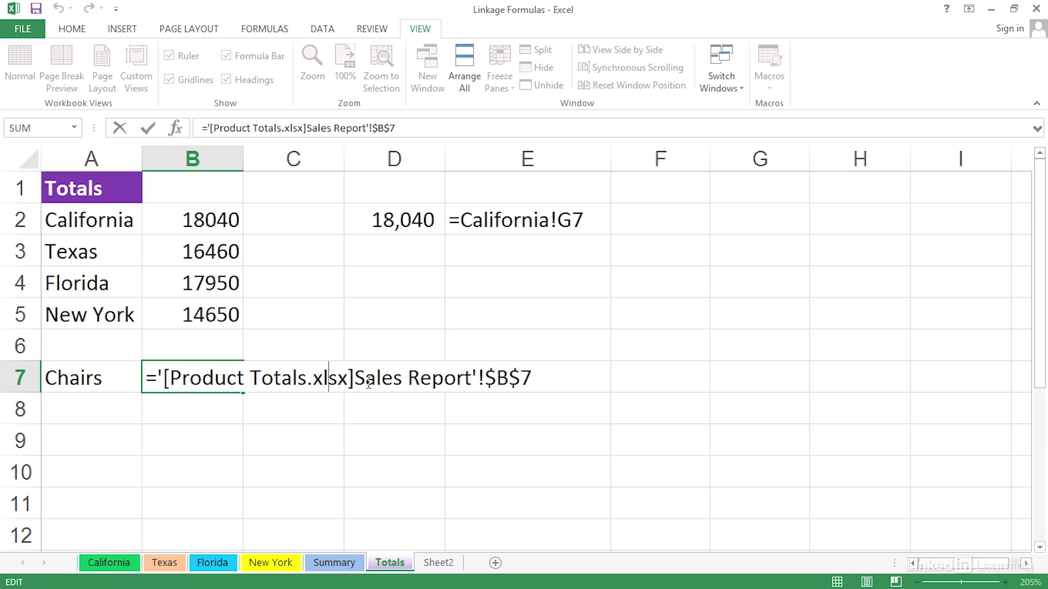